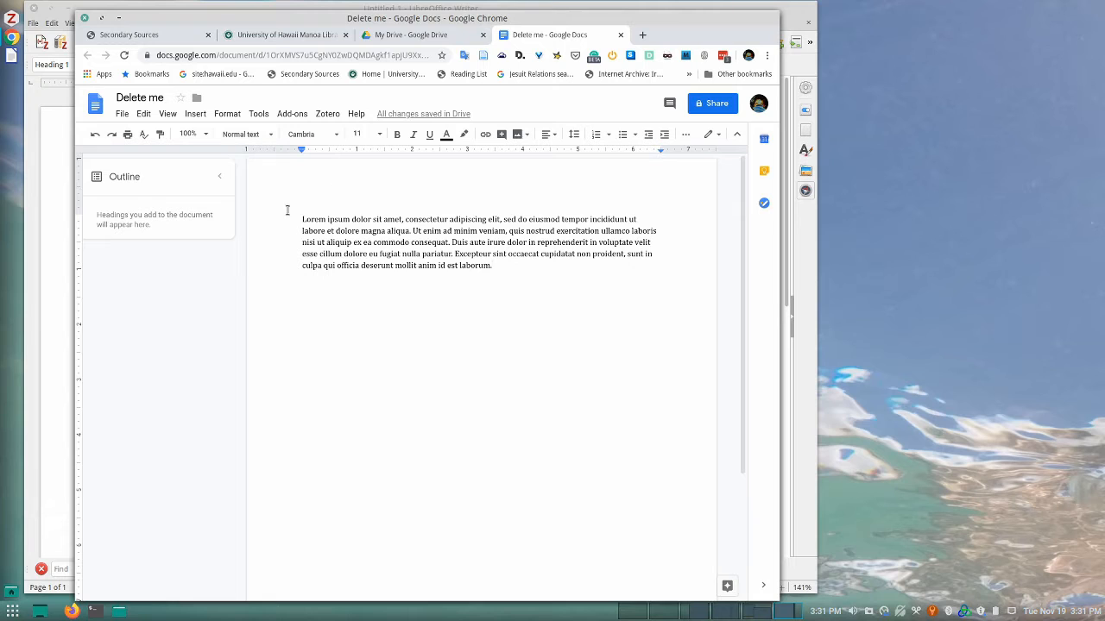
Step: Add the heading "ZOTERO TUTORIAL" above the Lorem ipsum paragraph in the Delete me document and close the My Drive page
click(301, 218)
key(Return)
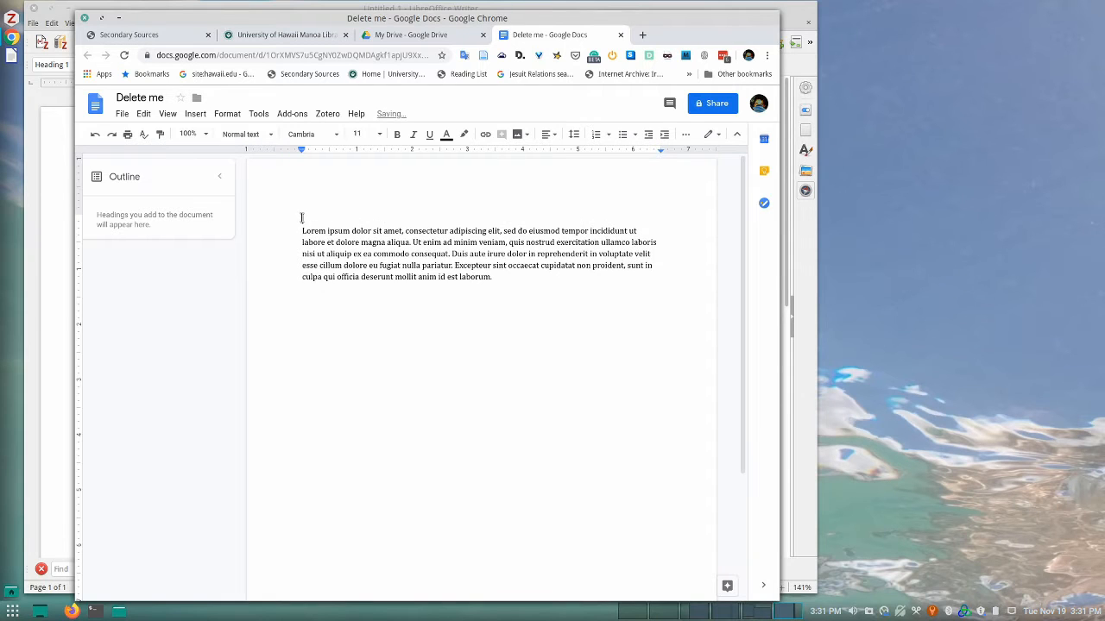
text(ZOTERO TUTORIAL)
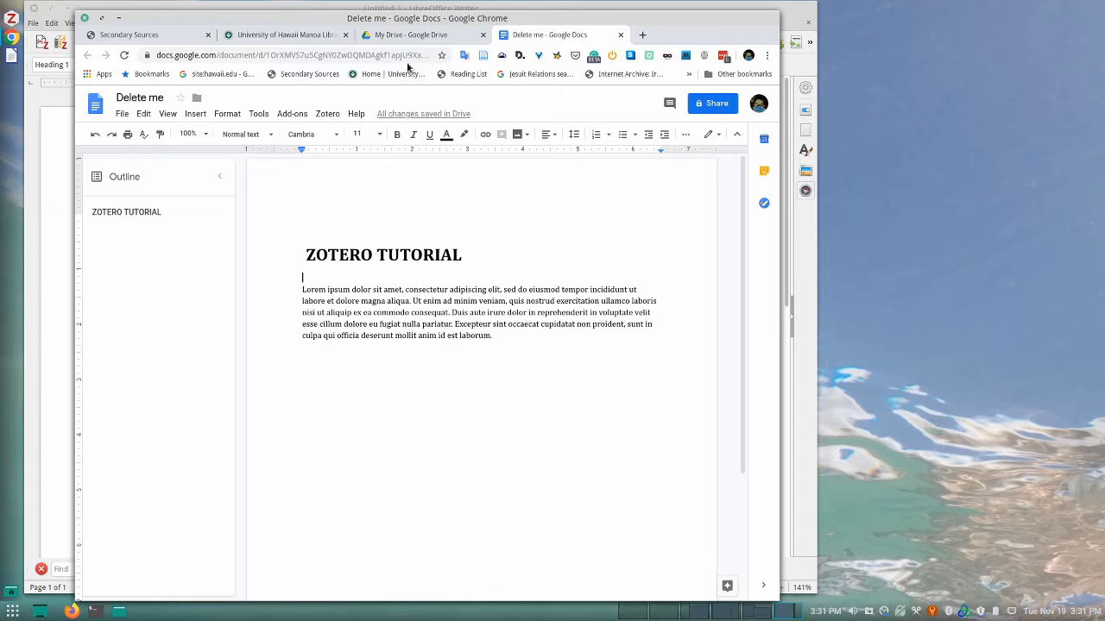
click(483, 34)
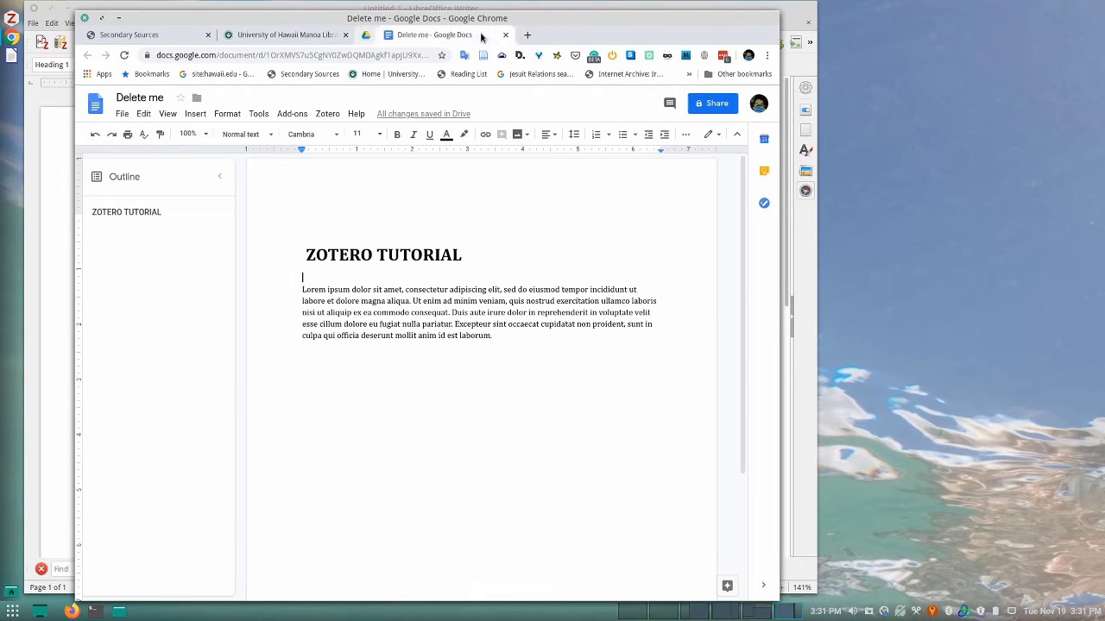
Step: Look over the library website, the Secondary Sources page, the LibreOffice Writer document and the Delete me Google document
click(276, 35)
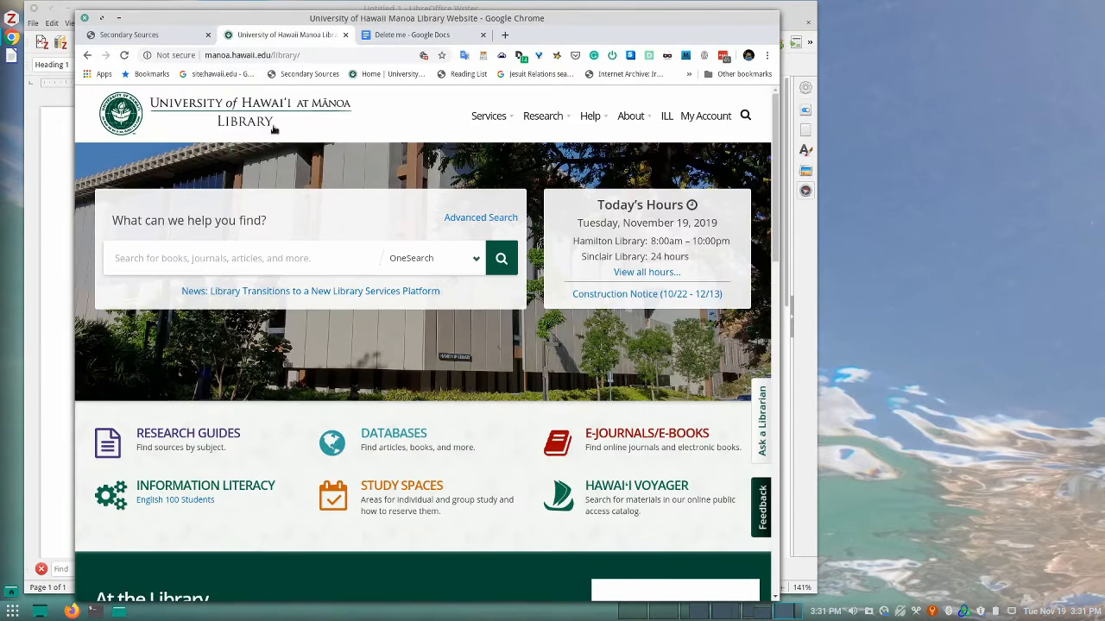
click(134, 36)
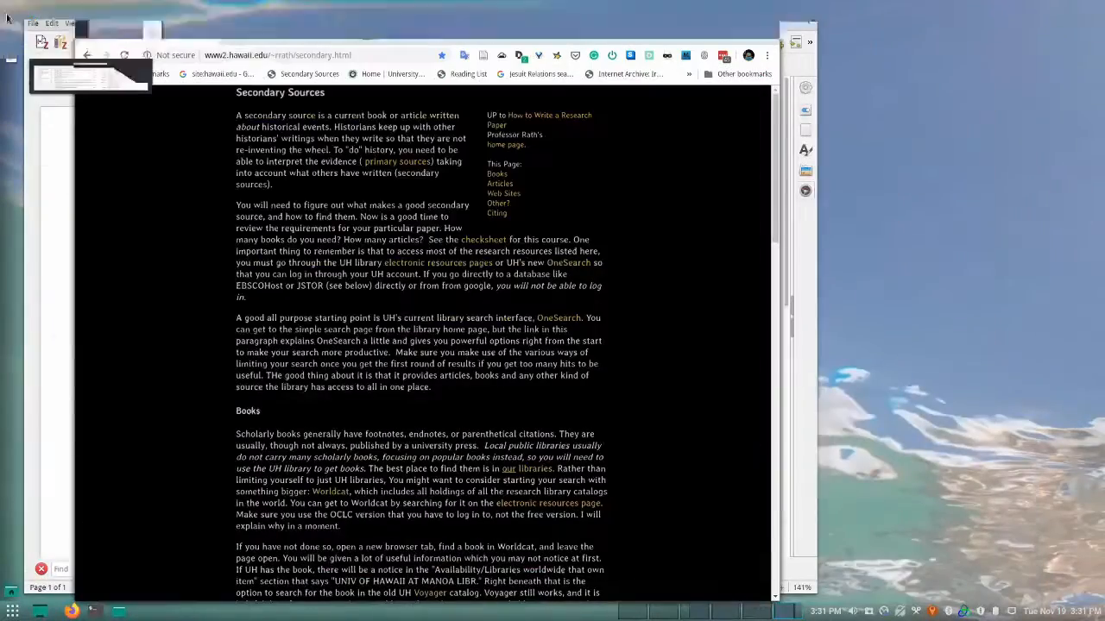
mouse_move(10, 38)
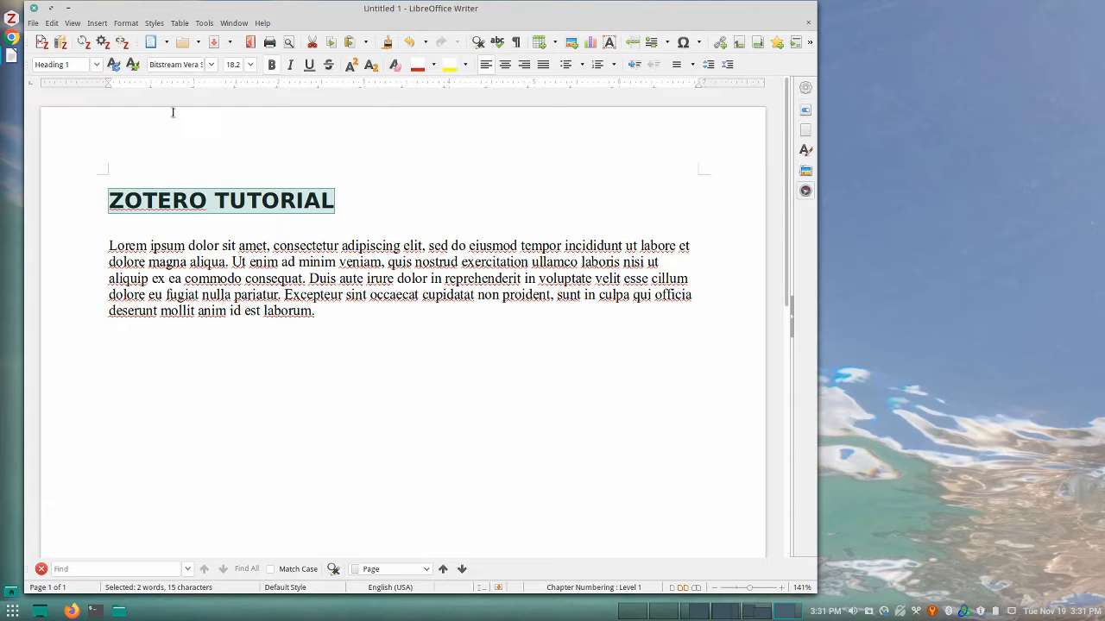
click(12, 38)
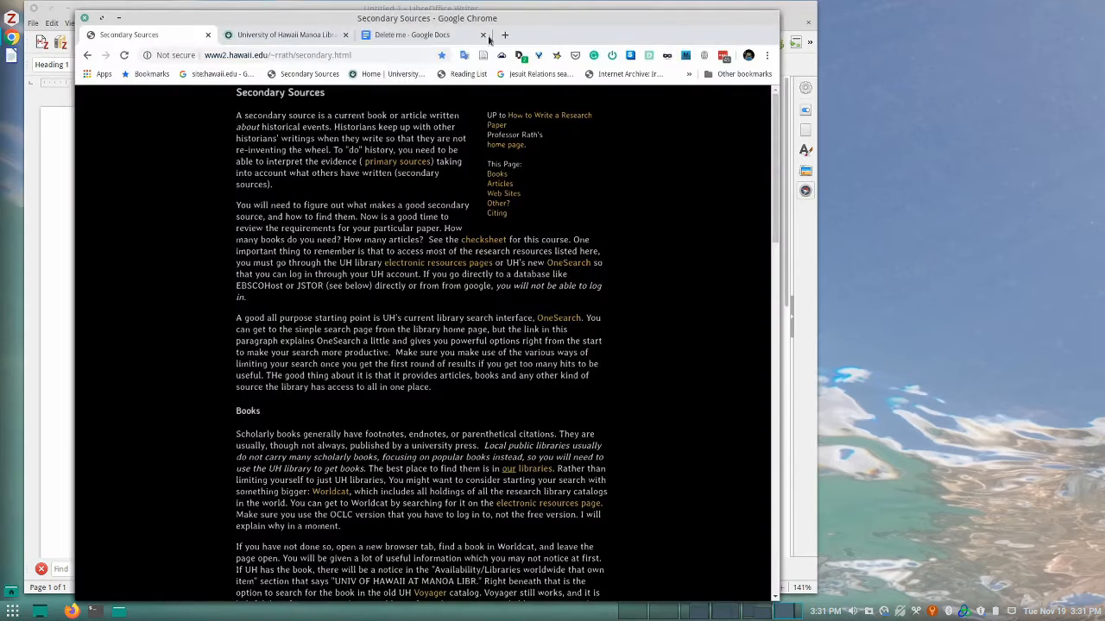
click(427, 35)
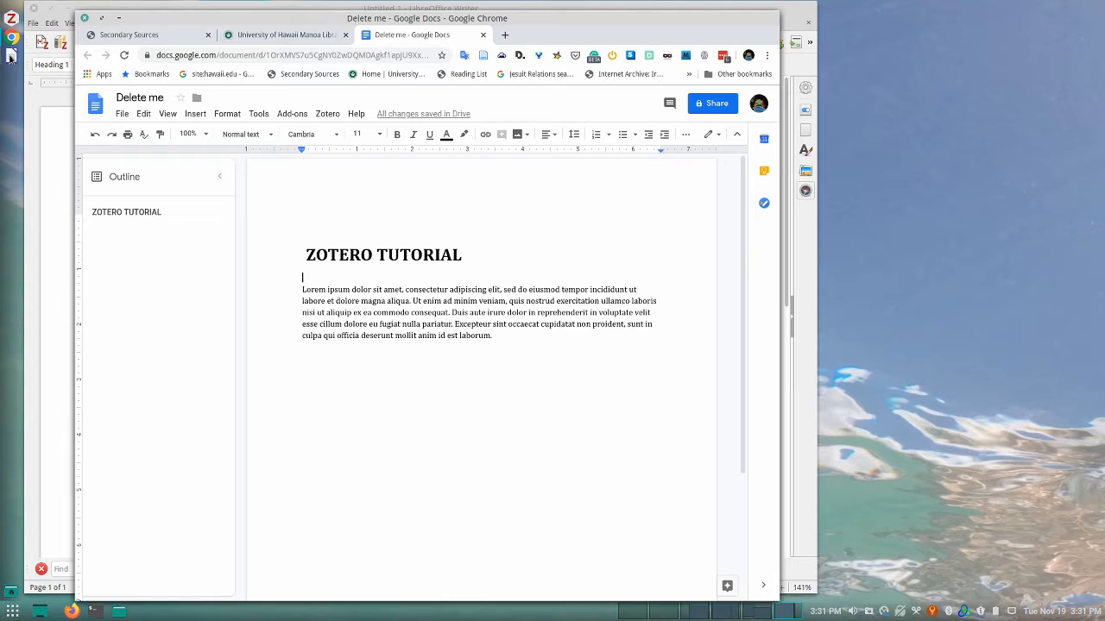
mouse_move(11, 56)
Step: Search the University of Hawaii Manoa Library website for "Ipsum Lorem" using OneSearch
click(284, 35)
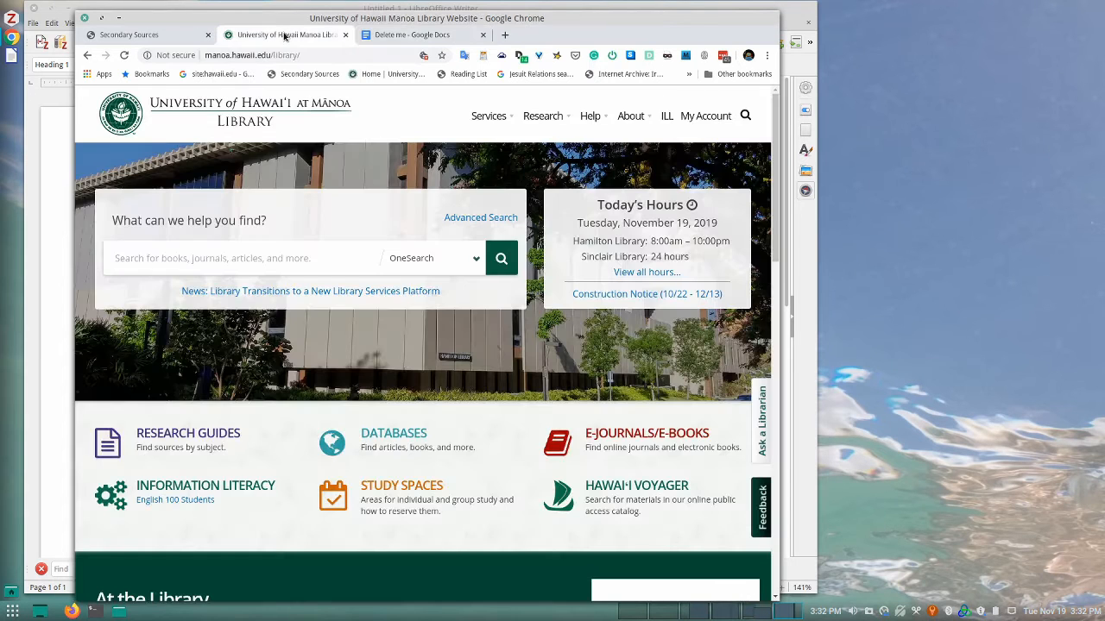
click(239, 257)
text(Ipsu)
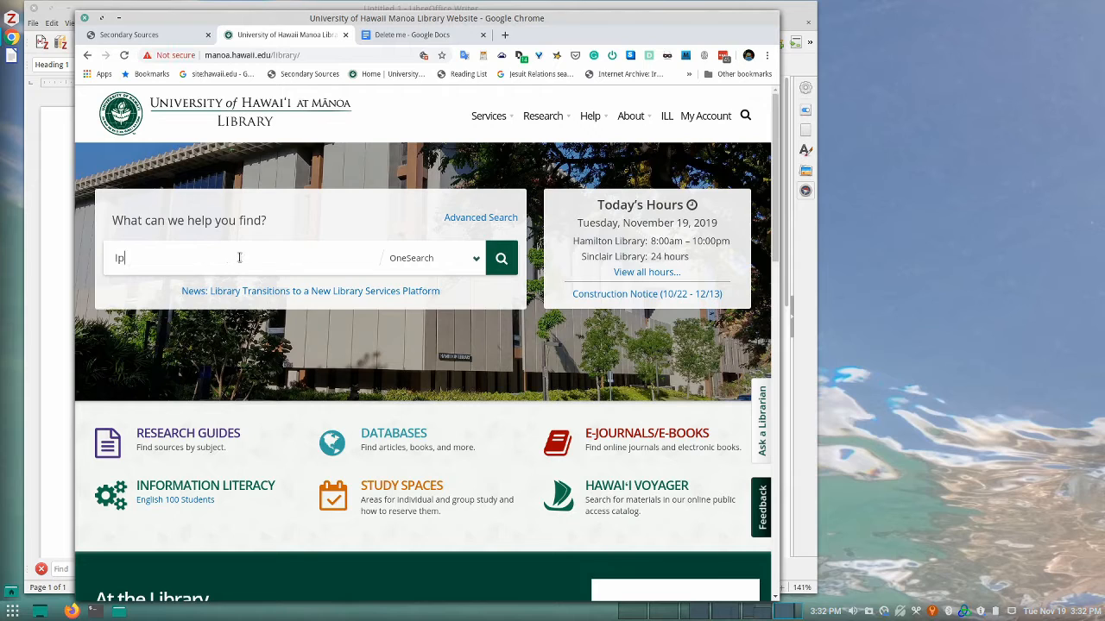
text(m Lorem)
key(Return)
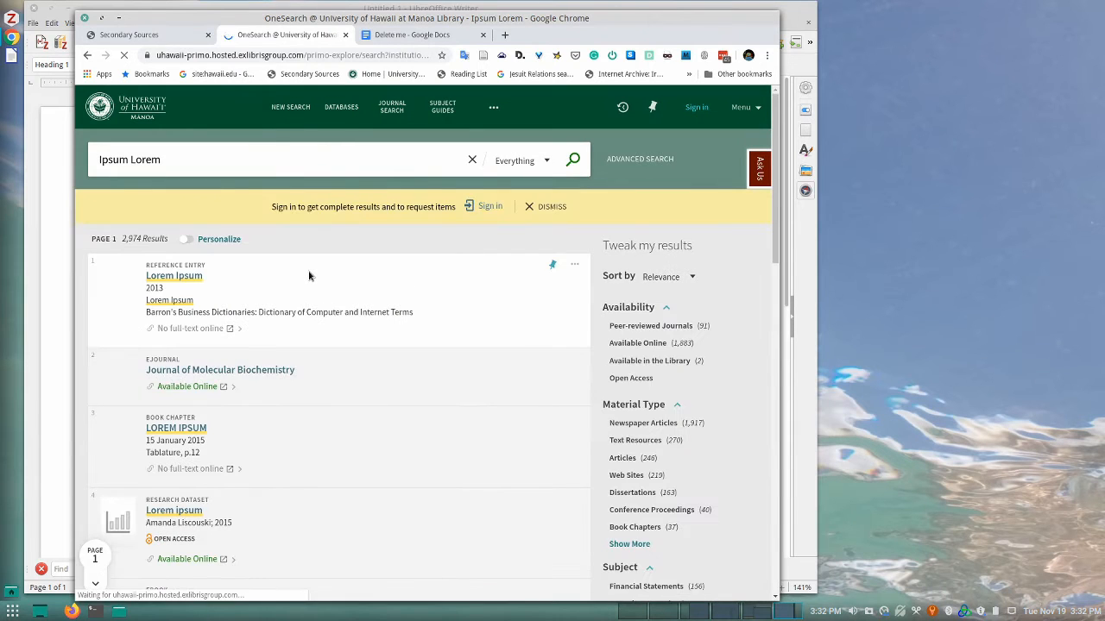
Step: Limit the results to peer-reviewed journals and save the article "El Lorem Ipsum" to My Library in Zotero
click(651, 327)
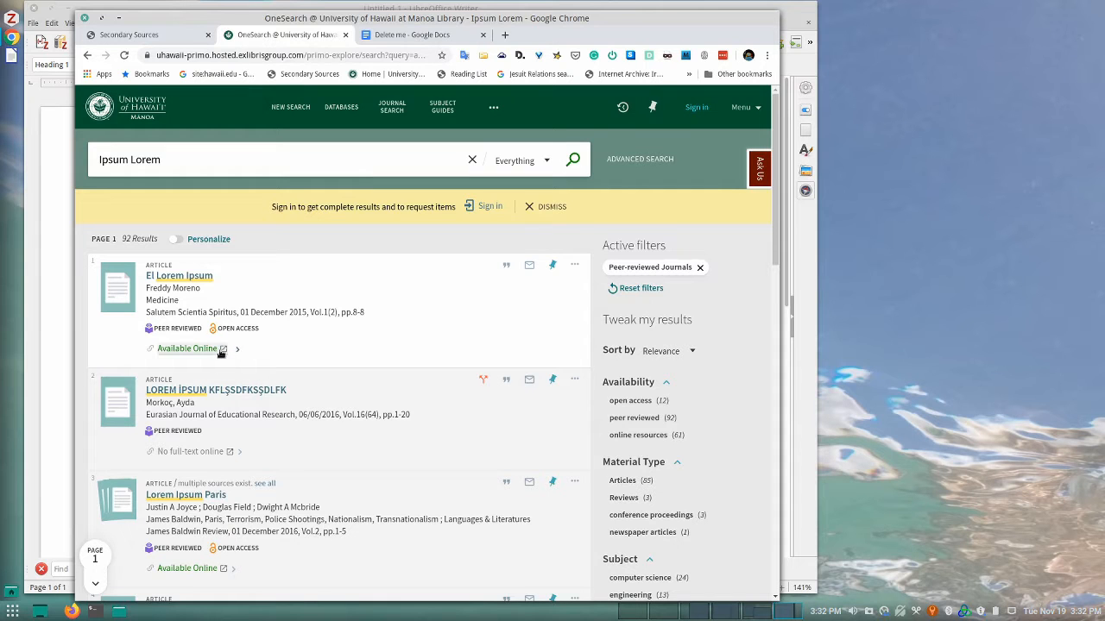
click(202, 278)
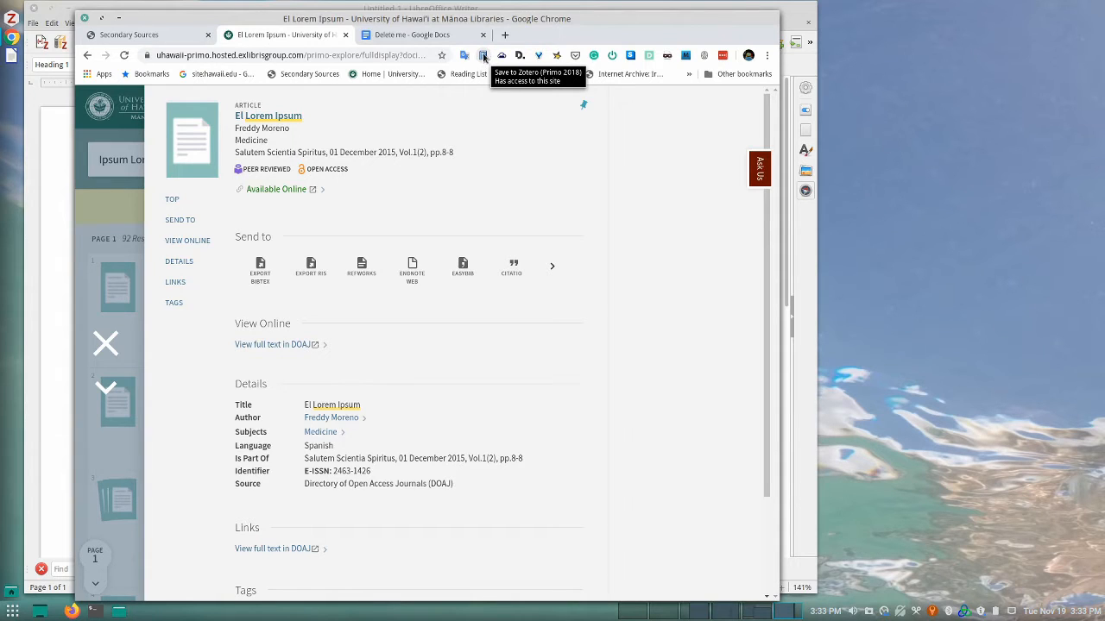
click(483, 57)
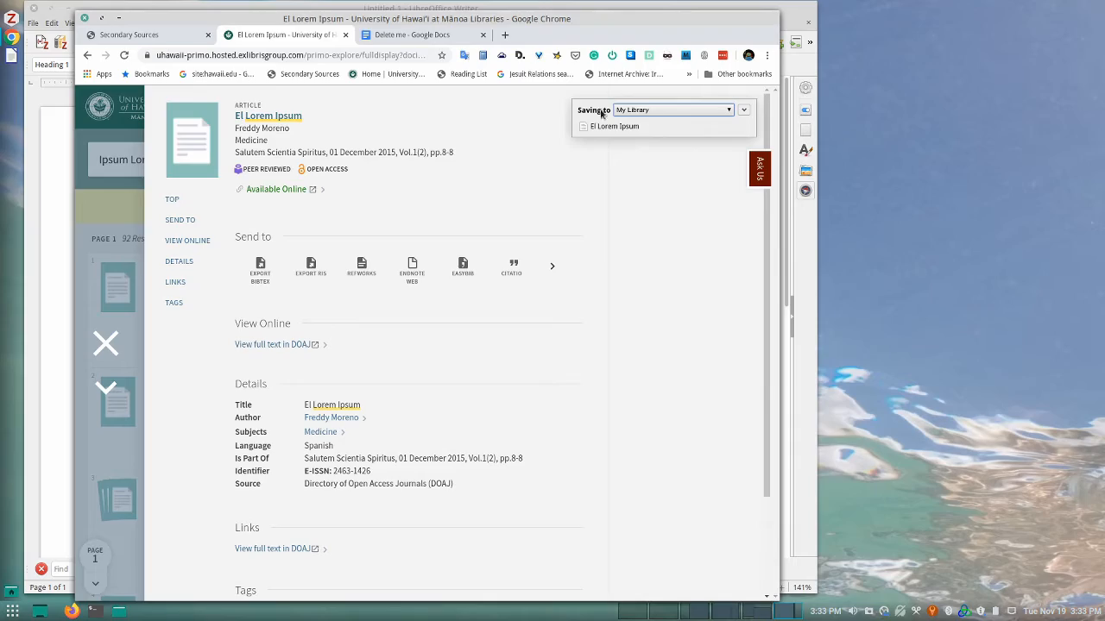
Step: Switch to Zotero and examine the title, author and publication fields of the saved El Lorem Ipsum item
click(12, 18)
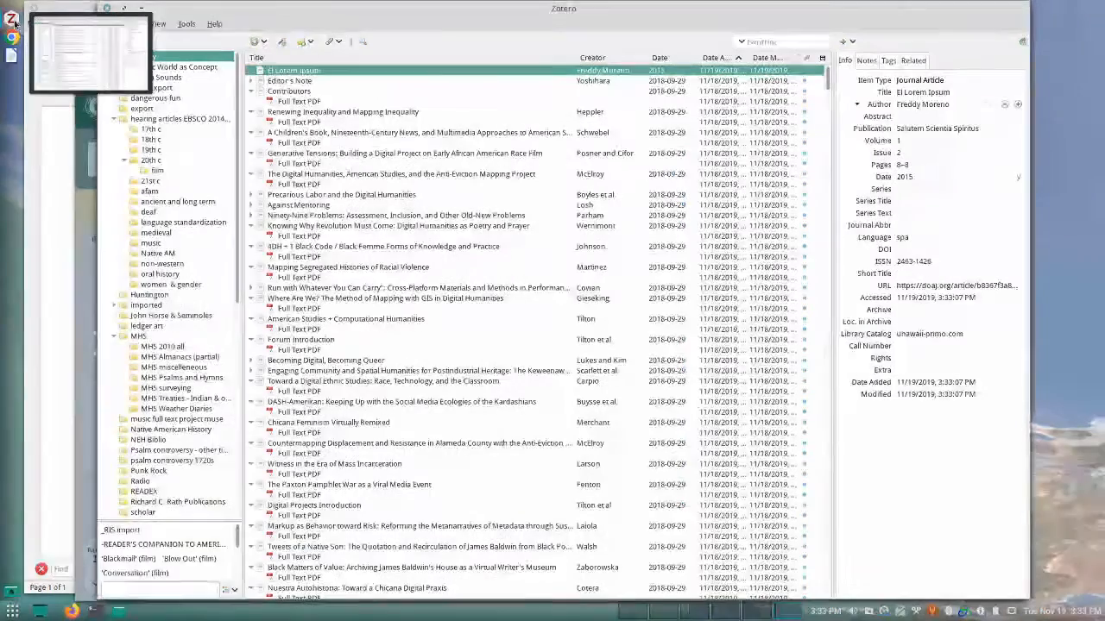
click(924, 105)
click(933, 117)
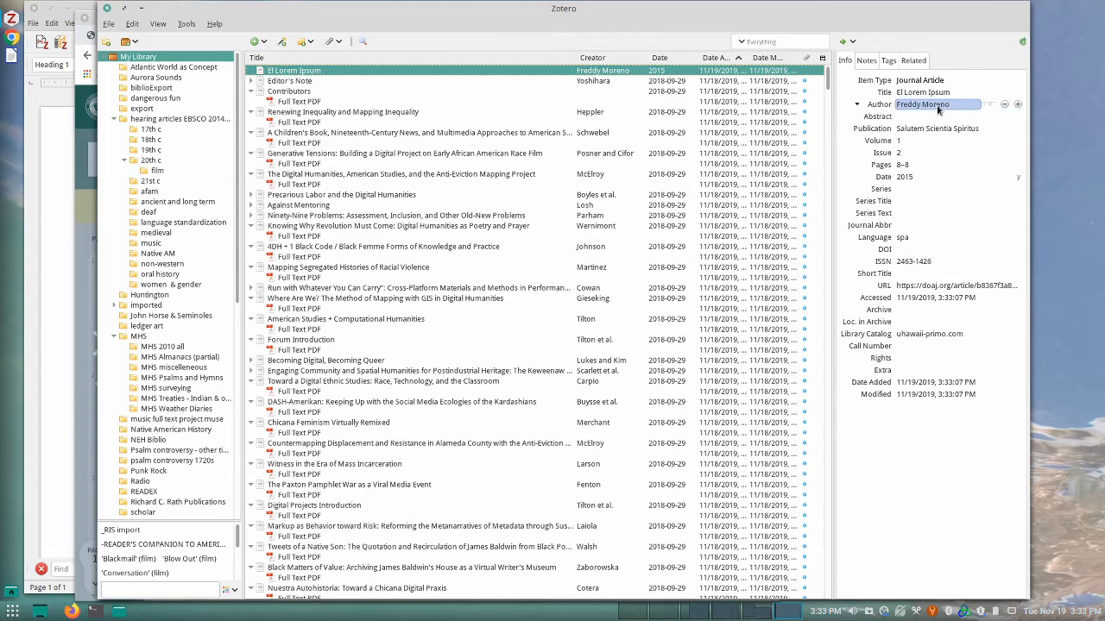
click(932, 130)
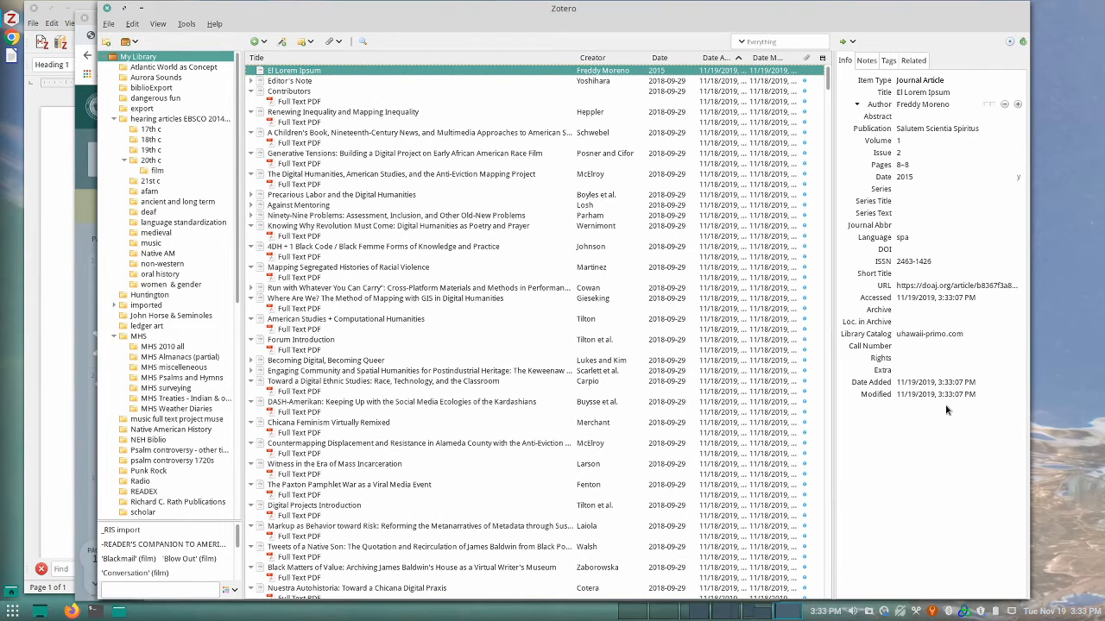
click(930, 93)
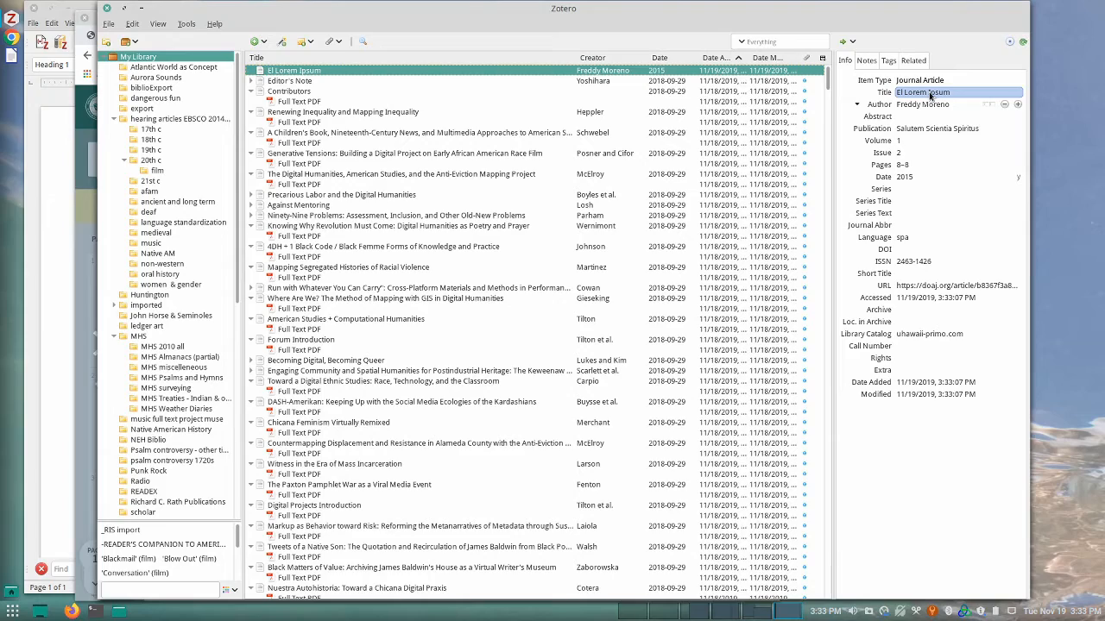
Step: In LibreOffice Writer, start a Zotero citation at the paragraph's end, using Chicago Manual of Style 16th edition (full note) footnotes
click(10, 55)
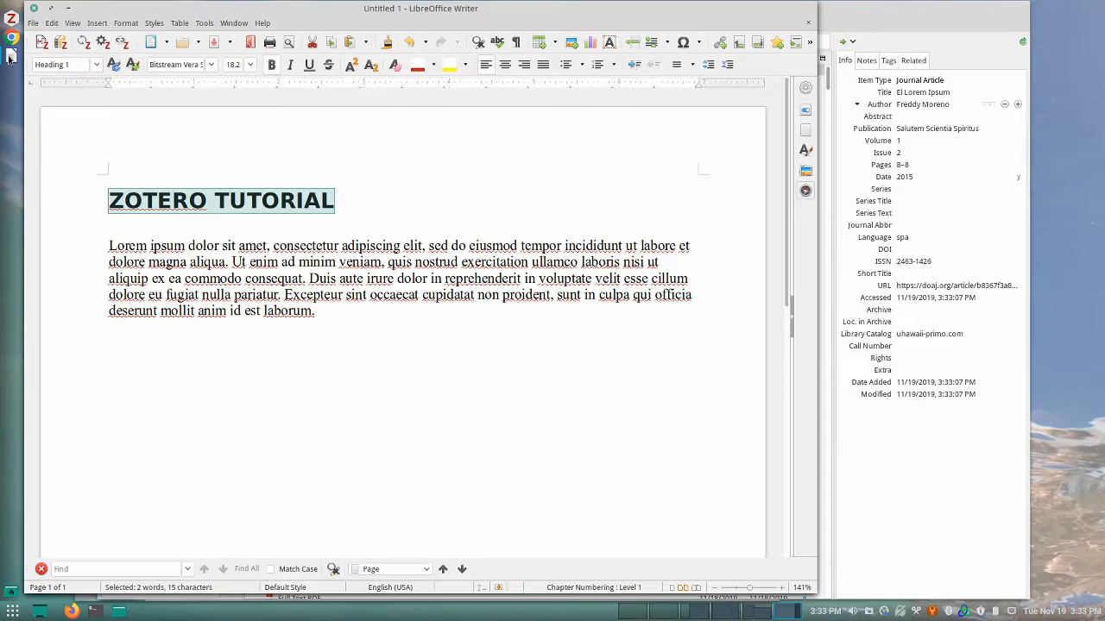
click(323, 310)
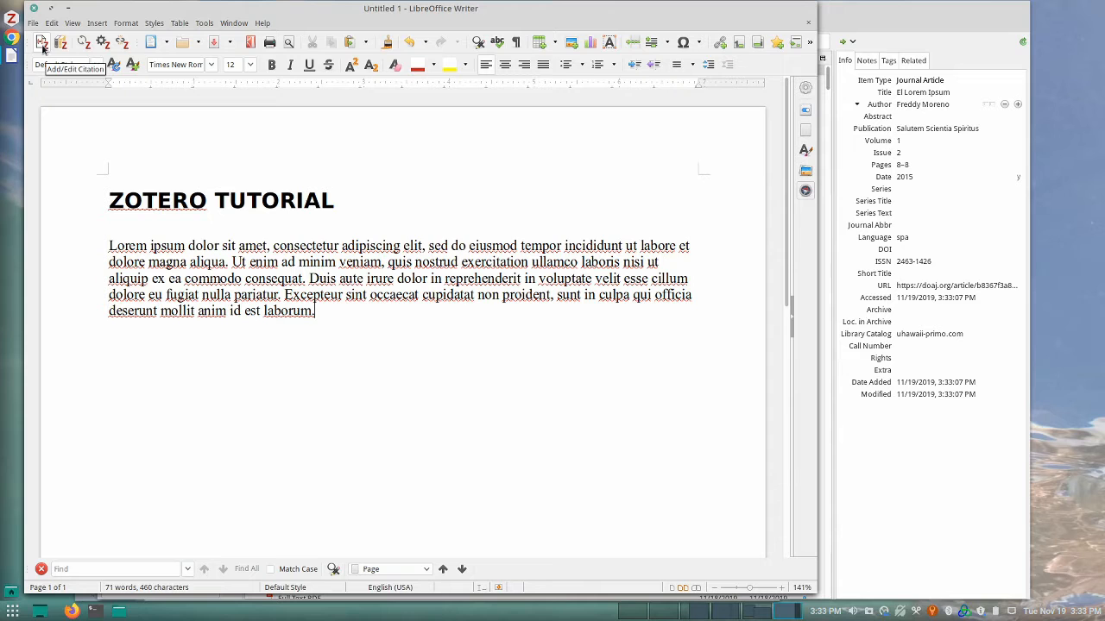
click(41, 43)
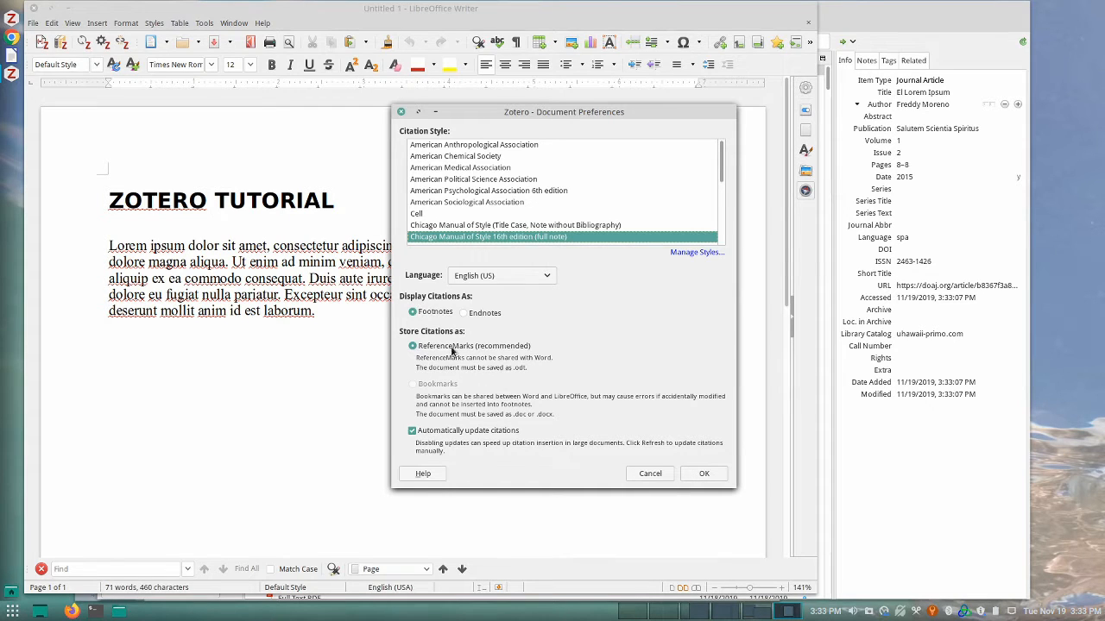
click(710, 474)
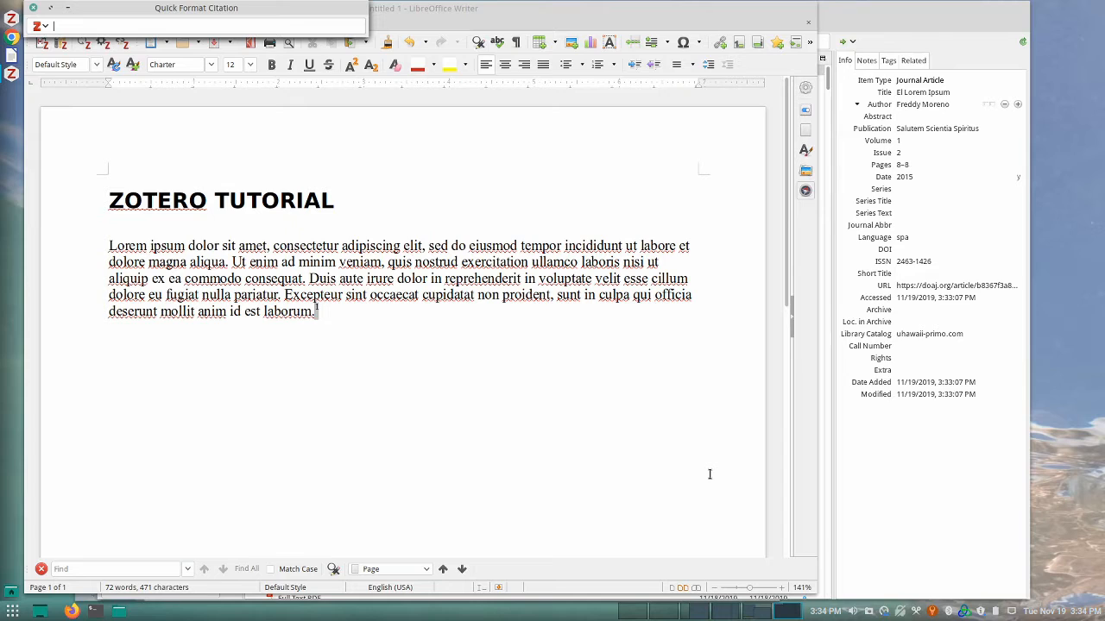
Step: Try looking up the source by the title word "ipsum" and clear the search
text(ipsum)
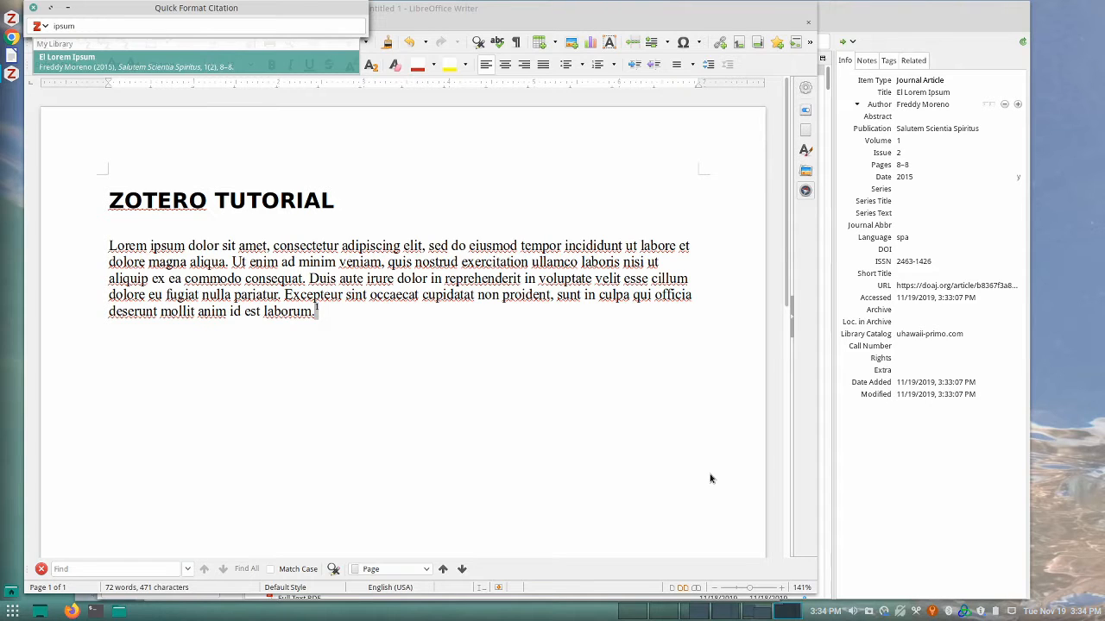
key(BackSpace)
key(BackSpace)
key(BackSpace)
key(BackSpace)
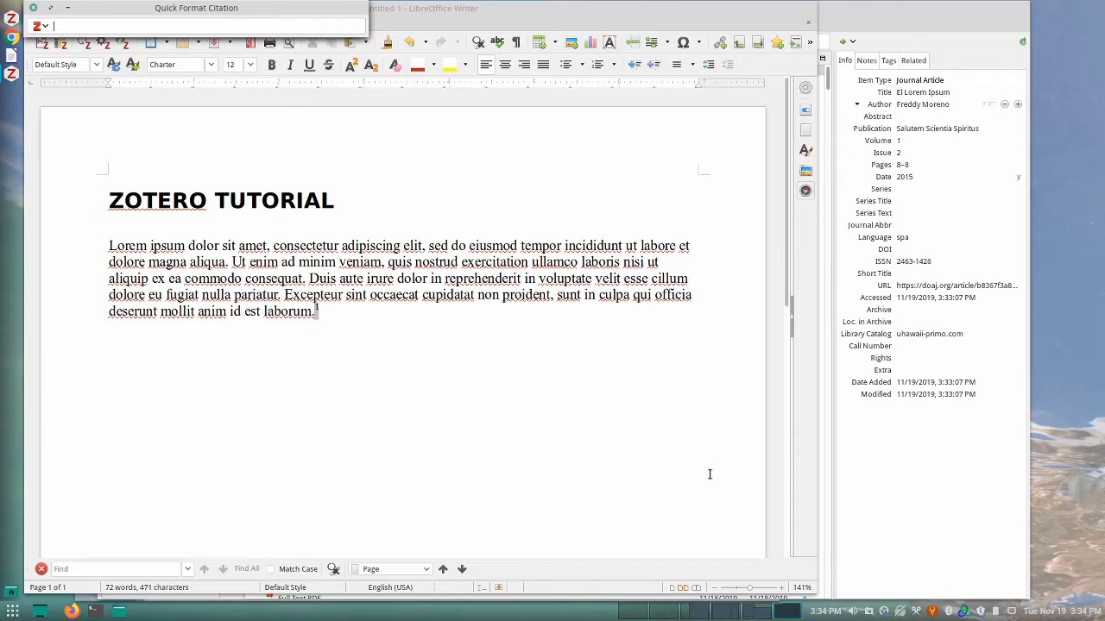
key(BackSpace)
Step: Find the source by part of the author's first name plus "ipsum" and add El Lorem Ipsum to the citation
text(freddy)
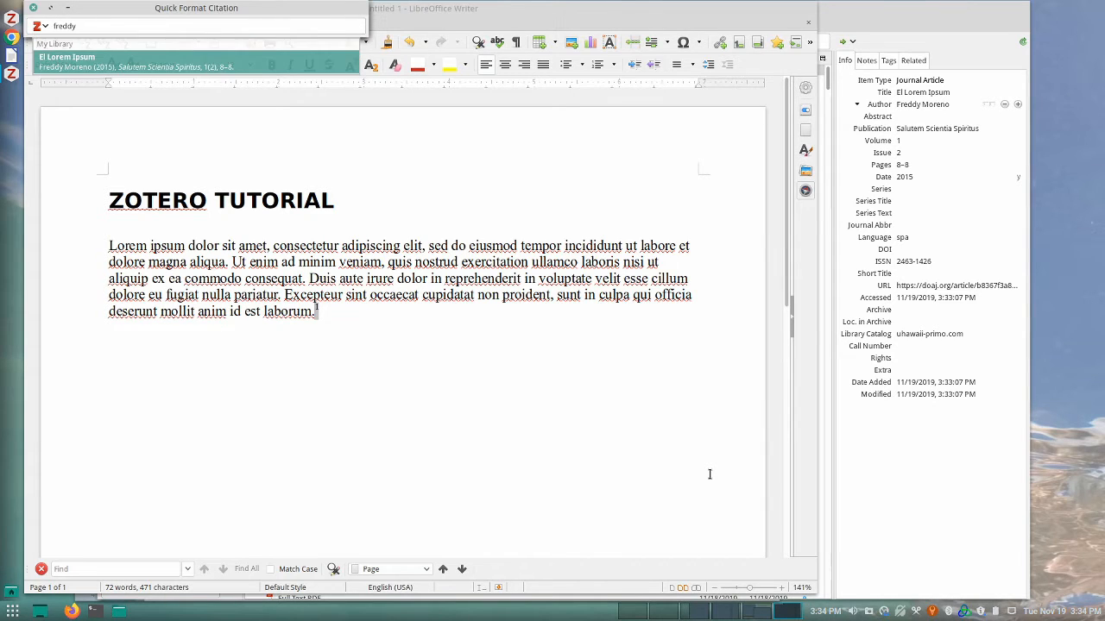
key(BackSpace)
key(BackSpace)
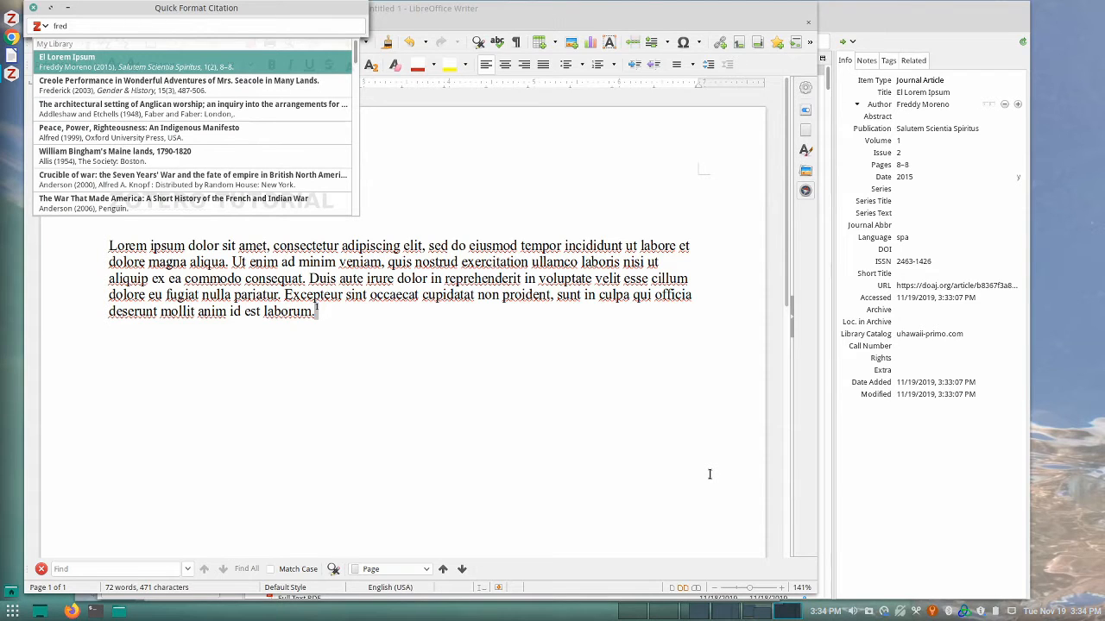
text(ipsum)
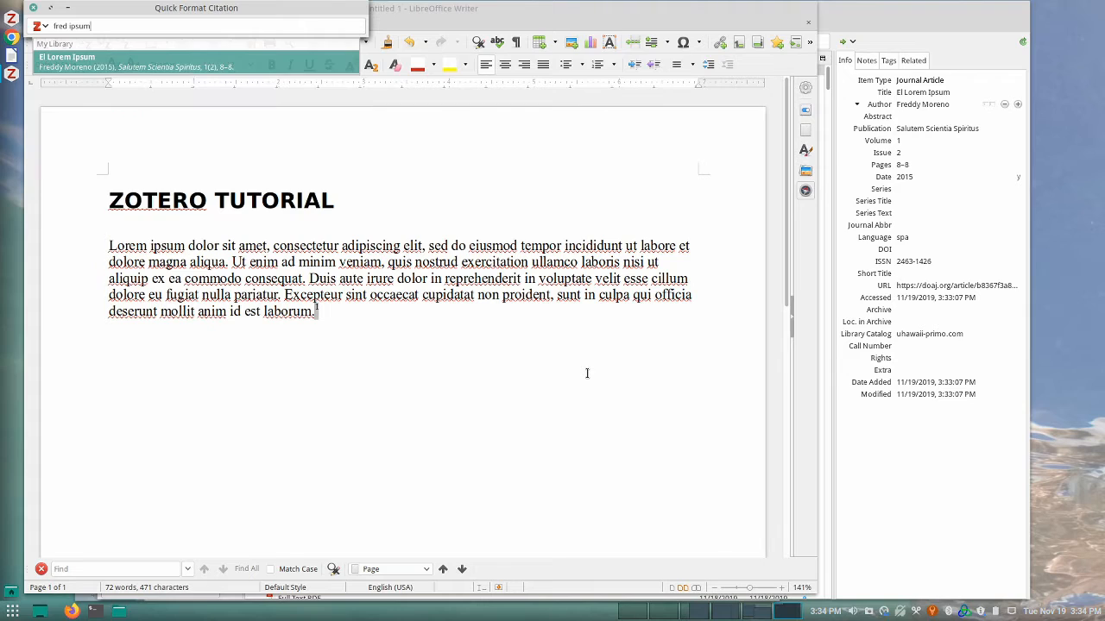
click(86, 66)
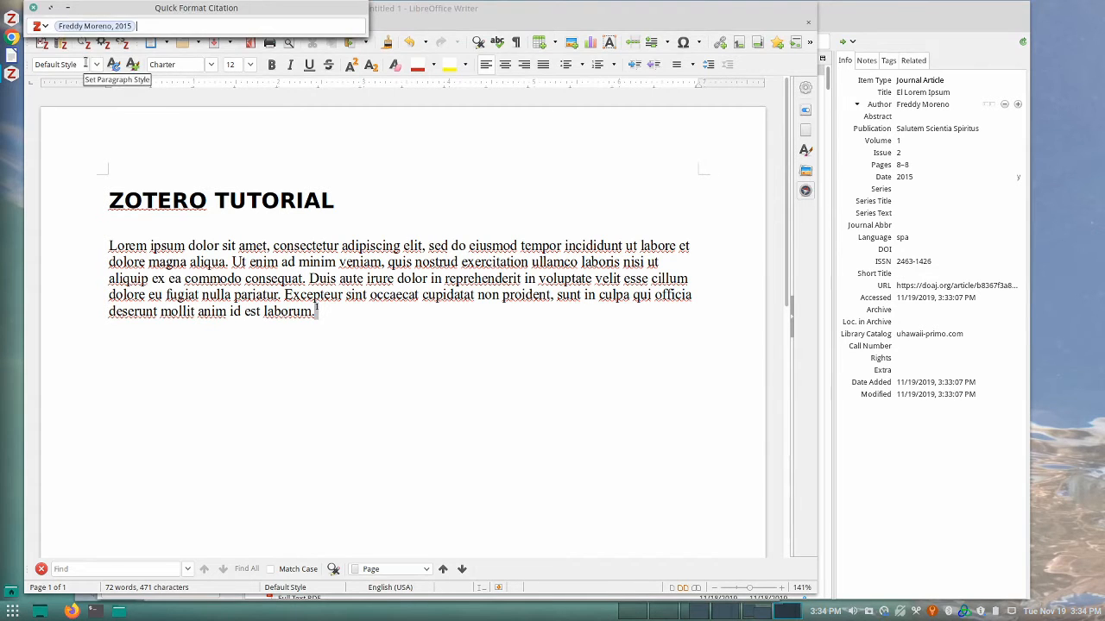
Step: Open the citation's page, prefix and suffix options, leave them blank, and insert the citation as a footnote
click(86, 25)
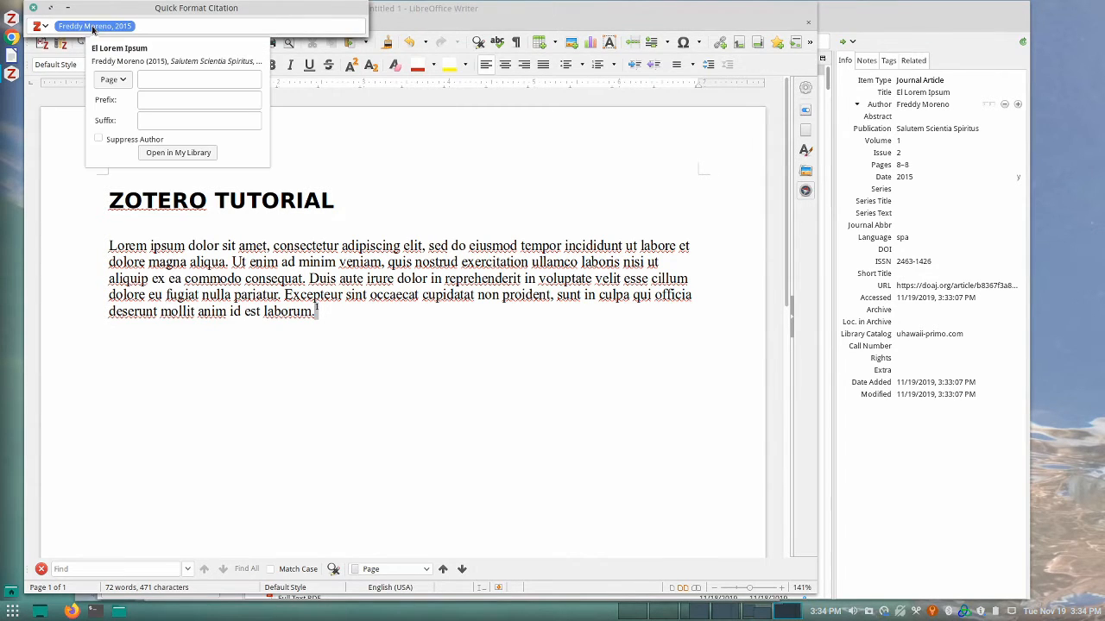
click(147, 79)
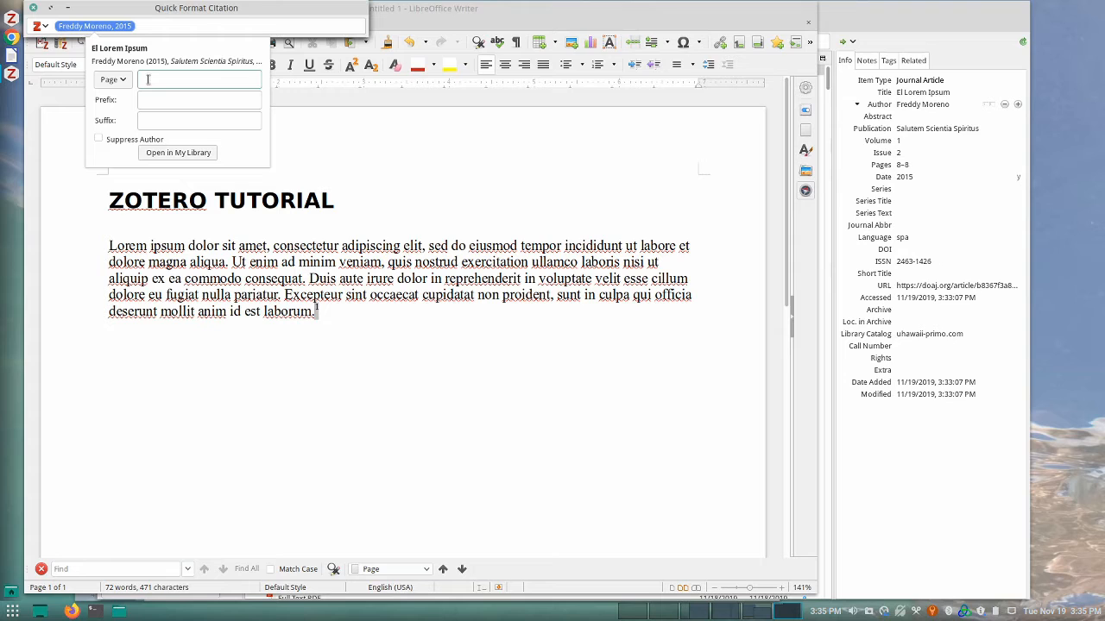
click(122, 25)
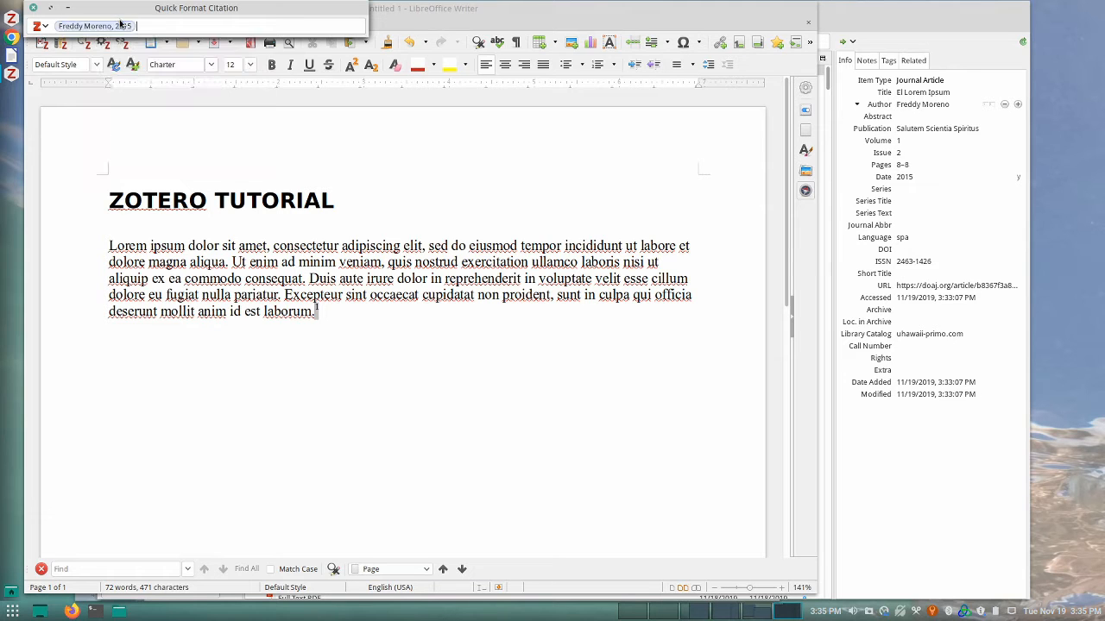
key(Return)
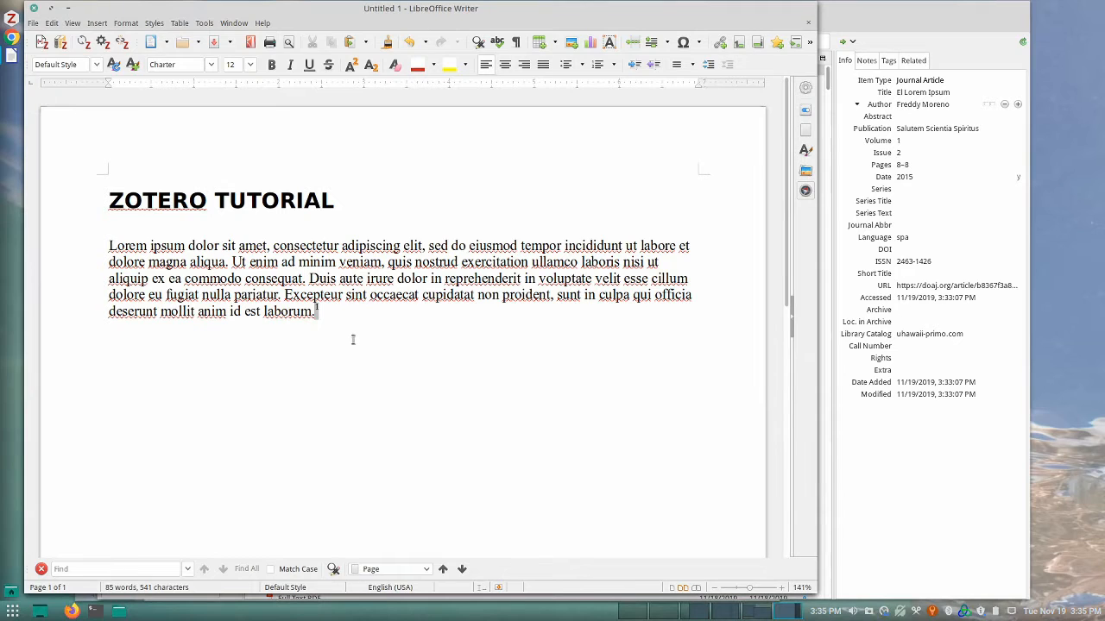
Step: Check the inserted footnote and put a page break on a new line below the Lorem ipsum paragraph
scroll(322, 306, down, 1)
scroll(322, 306, down, 15)
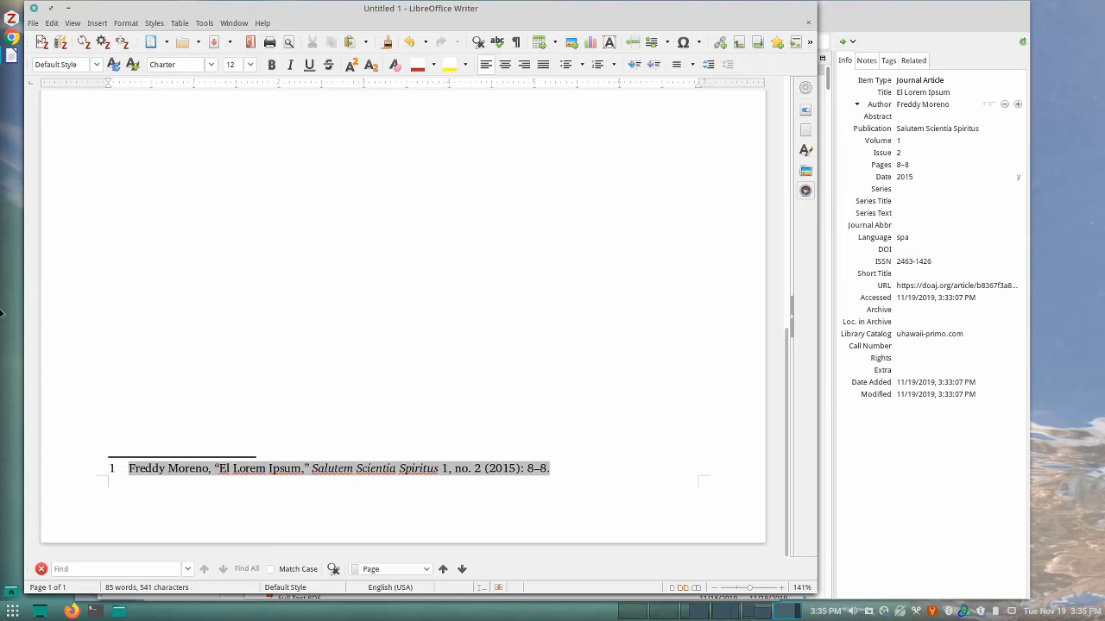
click(147, 339)
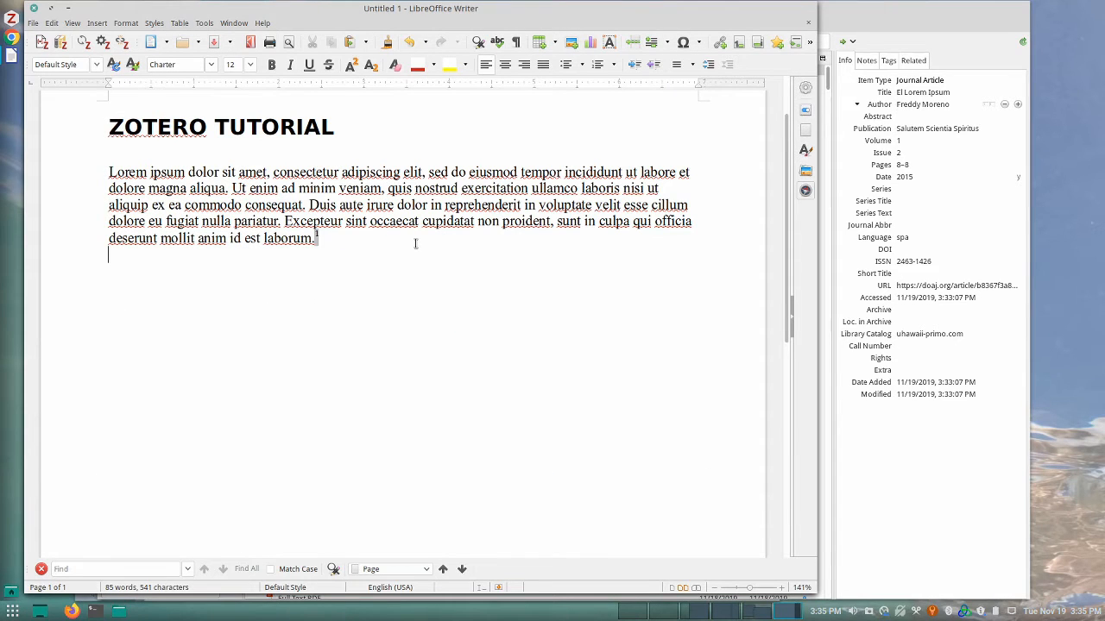
key(ctrl+Return)
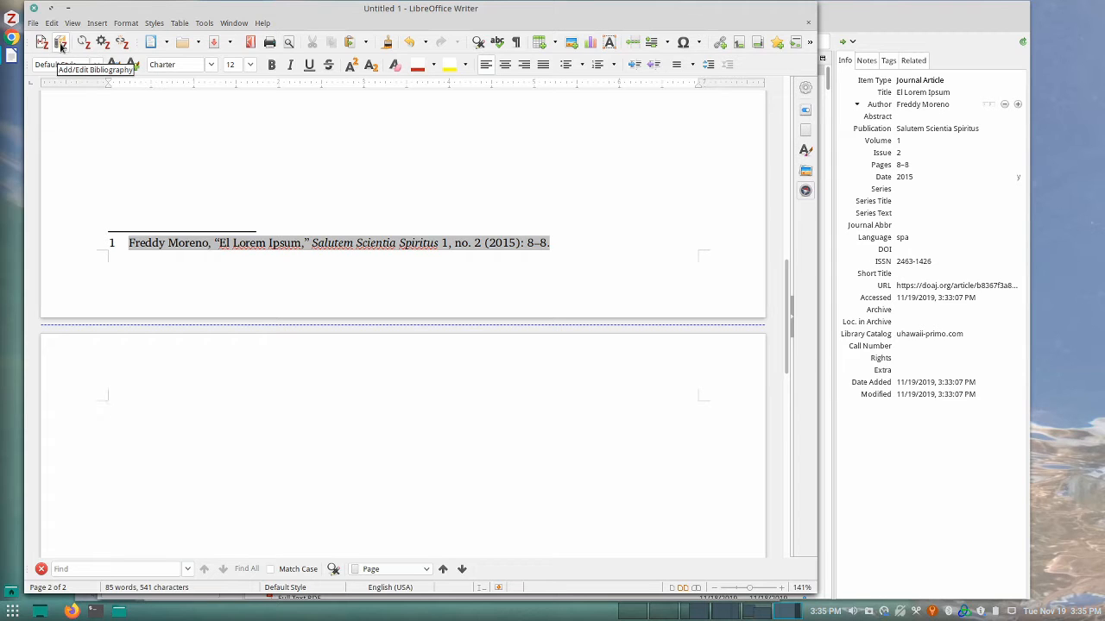
Step: Write "Works Cites" on the new page, format it as a heading, and add the Zotero bibliography below it
text(Works Cites)
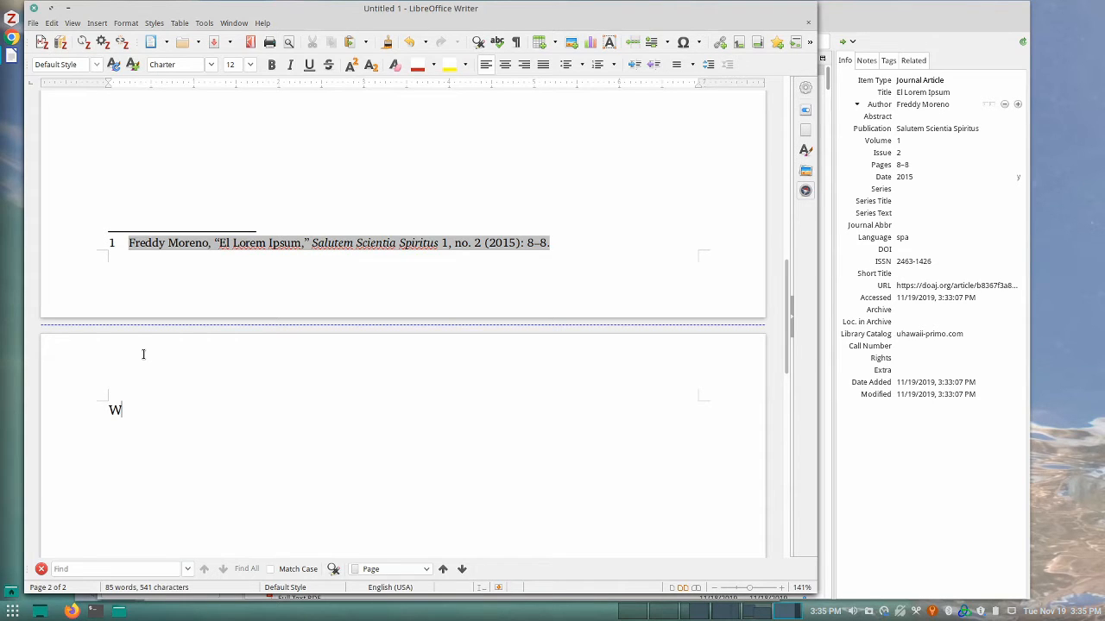
click(96, 67)
click(93, 207)
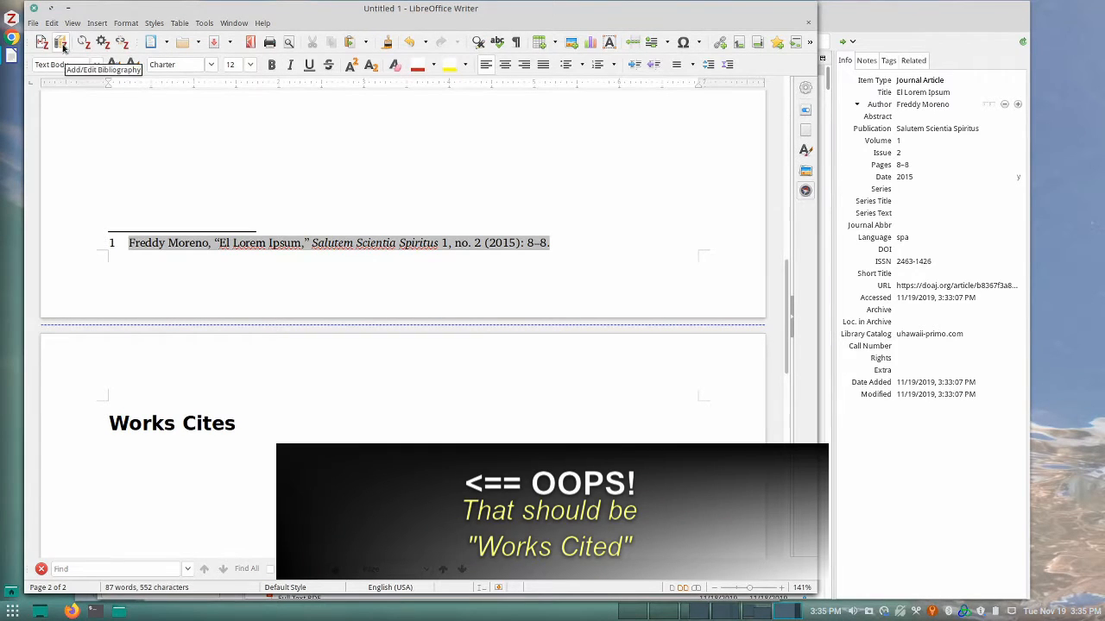
click(61, 45)
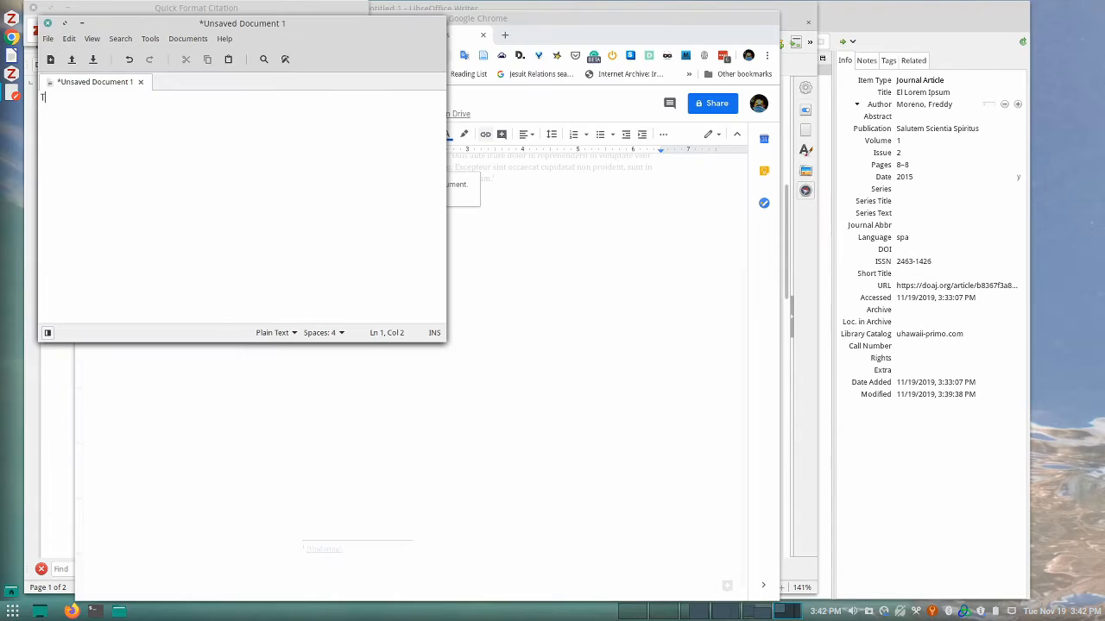
Step: Write "The main authority on ipsum lorem is" in the blank text editor document, with "ipsum lorem" in lowercase
text(The main)
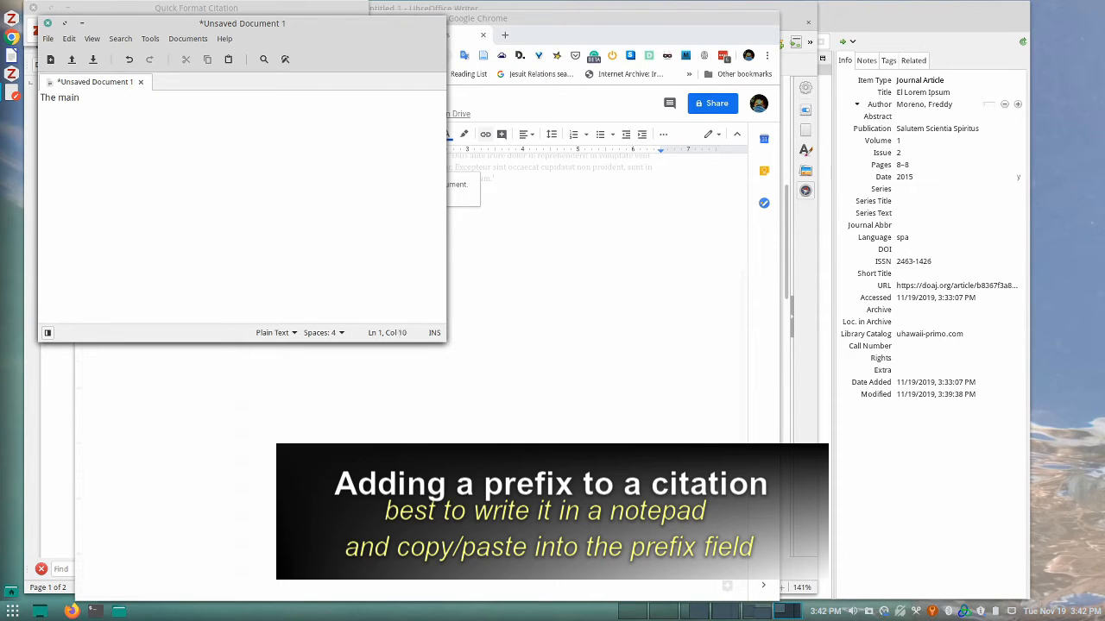
text( authority on Ipsum Lorem is)
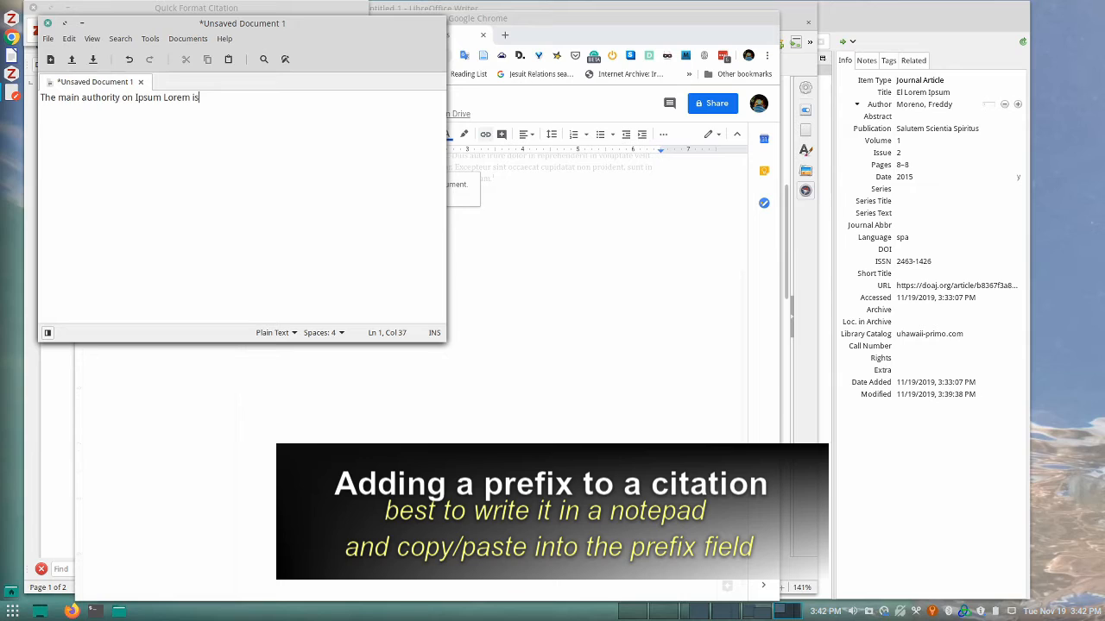
click(167, 100)
key(BackSpace)
text(l)
click(137, 98)
key(BackSpace)
text(i)
Step: Cut the sentence from the text editor, paste it as the prefix of the El Lorem Ipsum citation, and update the footnote
drag(200, 98, 39, 96)
key(ctrl+x)
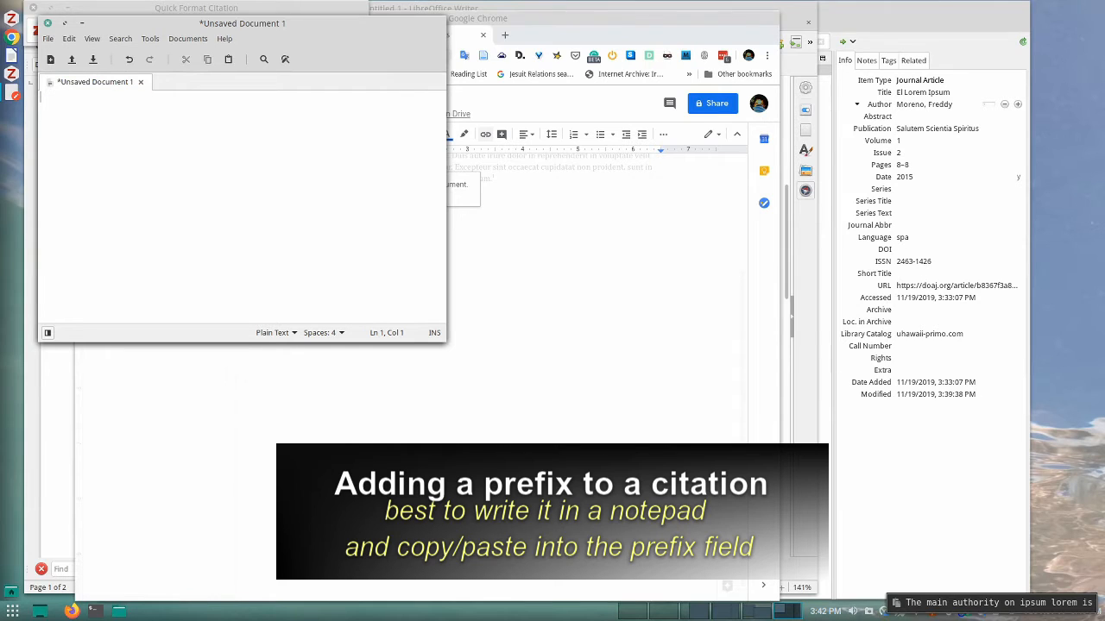
click(12, 76)
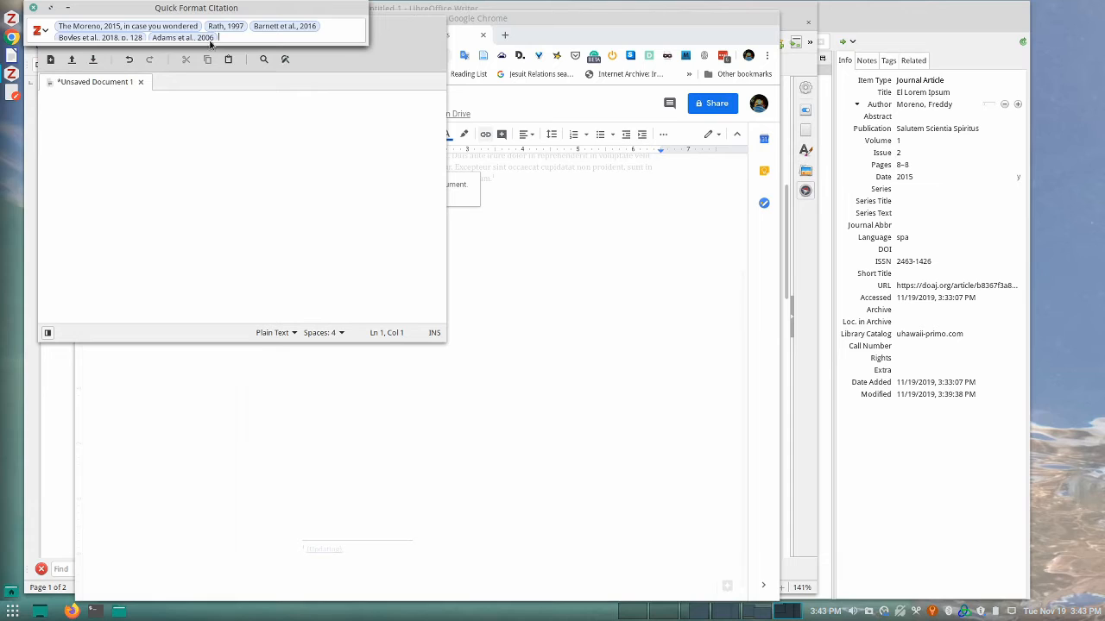
click(140, 31)
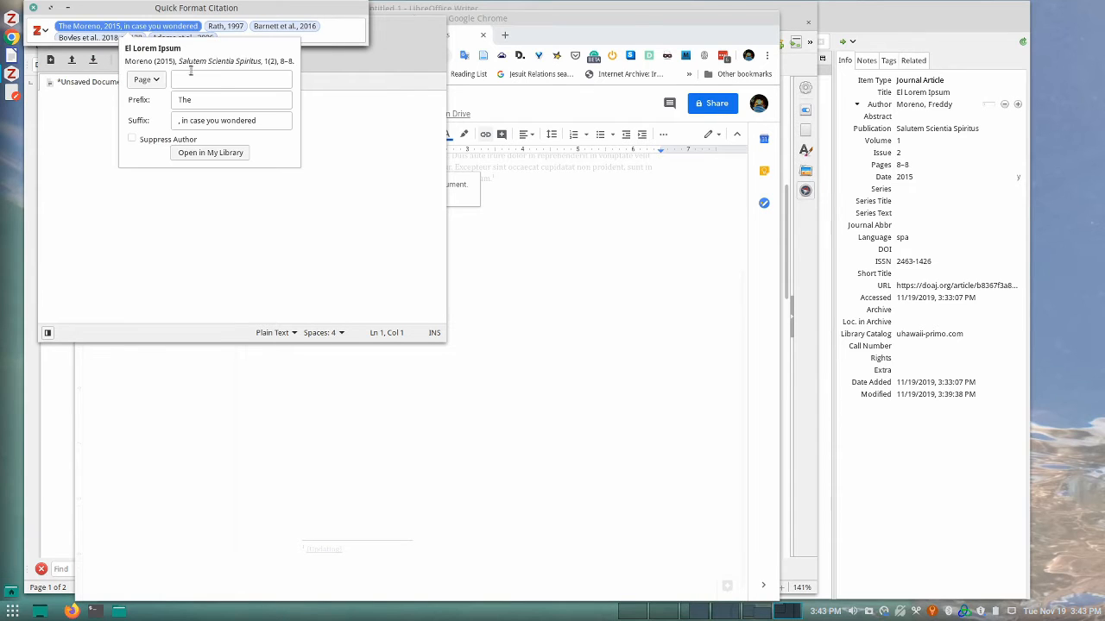
double_click(210, 104)
key(ctrl+v)
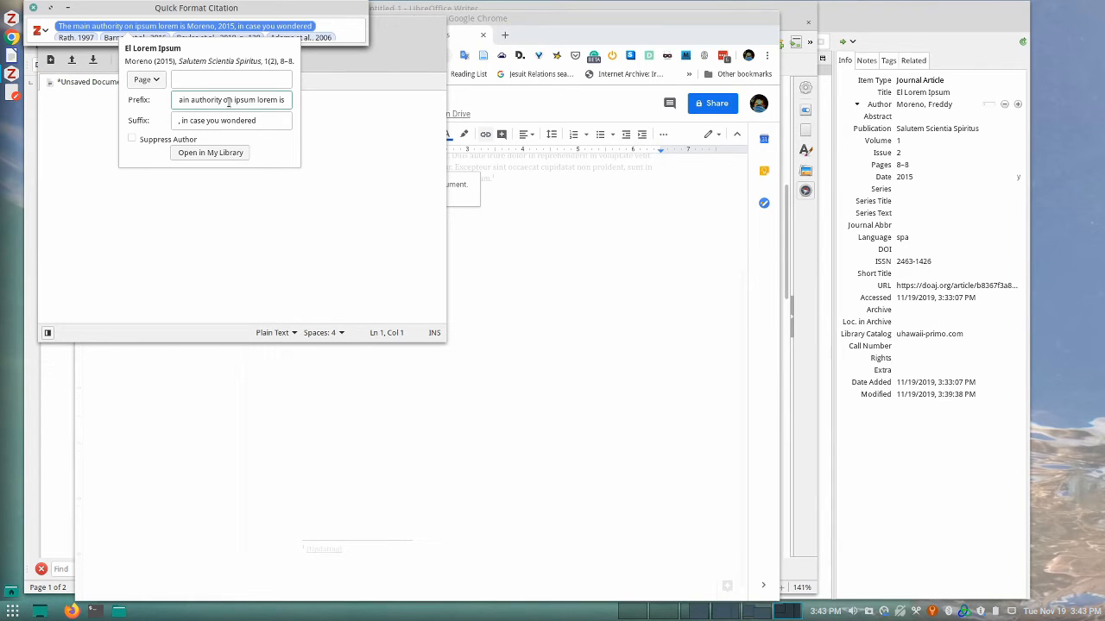
key(Return)
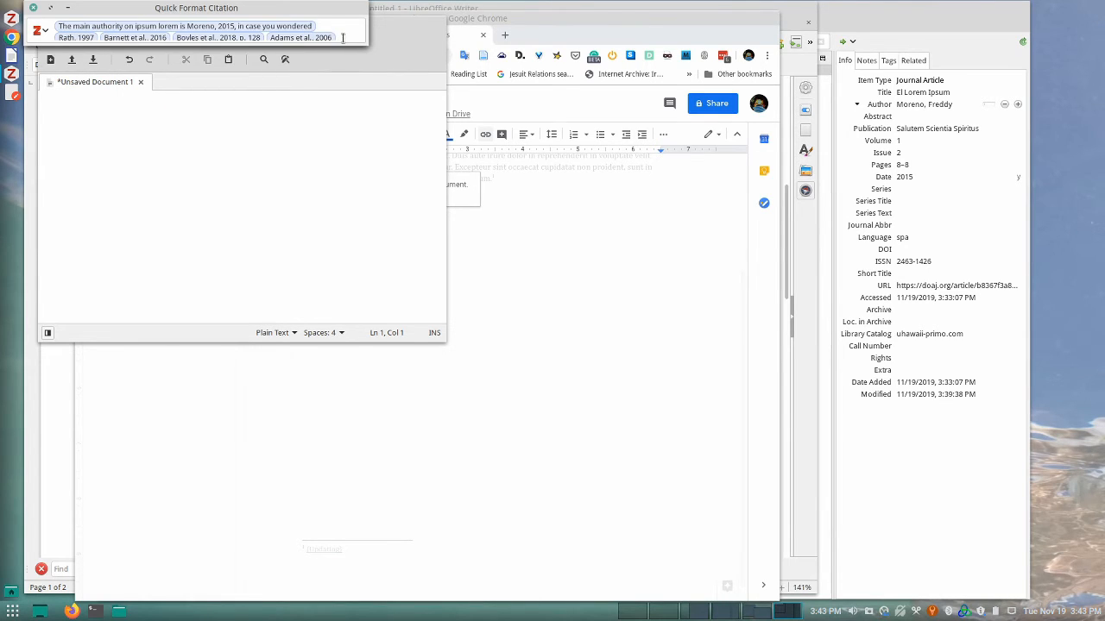
key(Return)
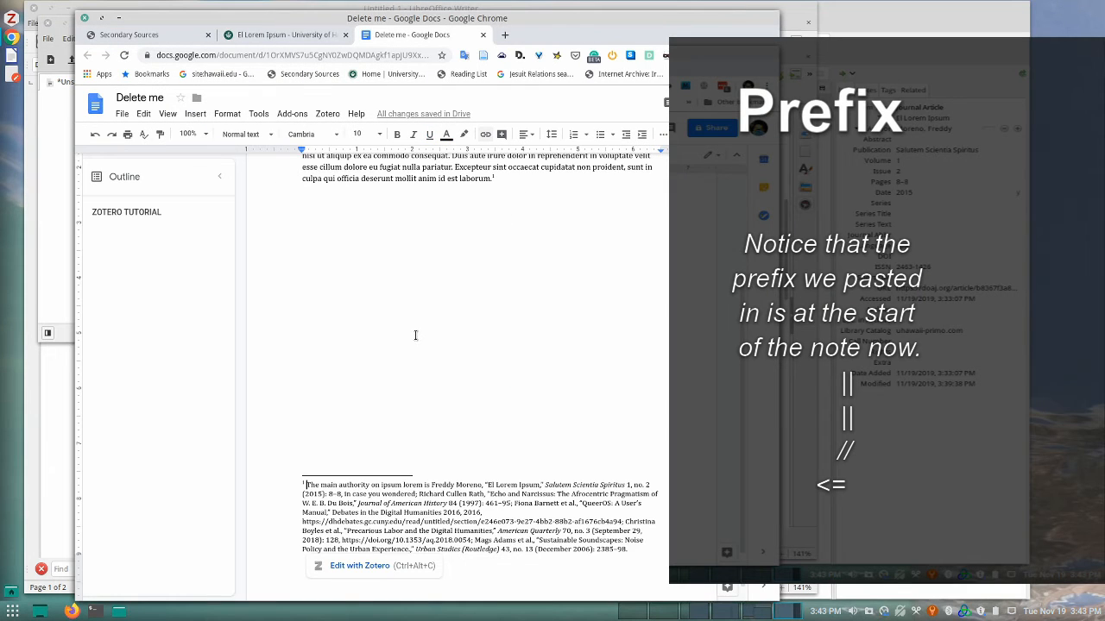
Step: Put a page break after the Lorem ipsum paragraph and add a "Works Cited" line in Heading 2 style on the new page
scroll(415, 335, down, 1)
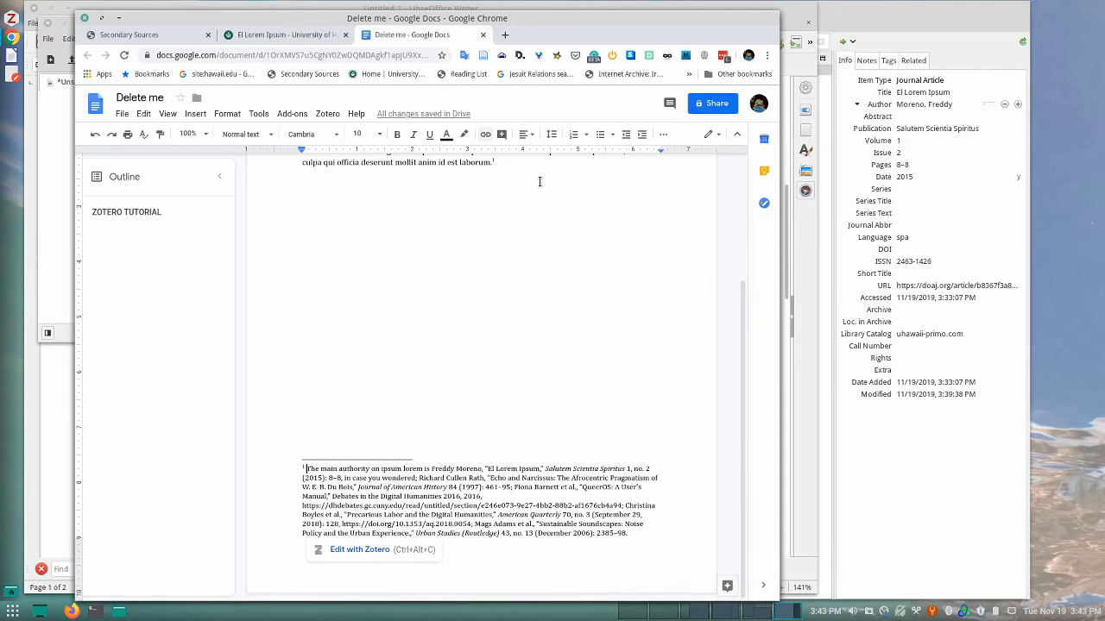
click(541, 169)
key(ctrl+Return)
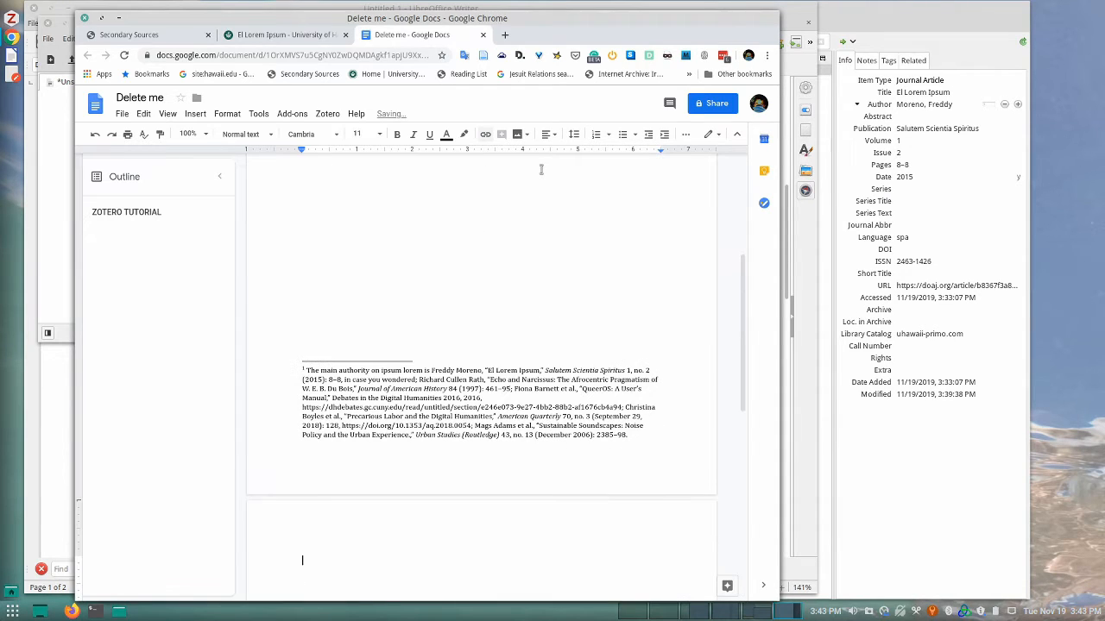
text(Works Cited)
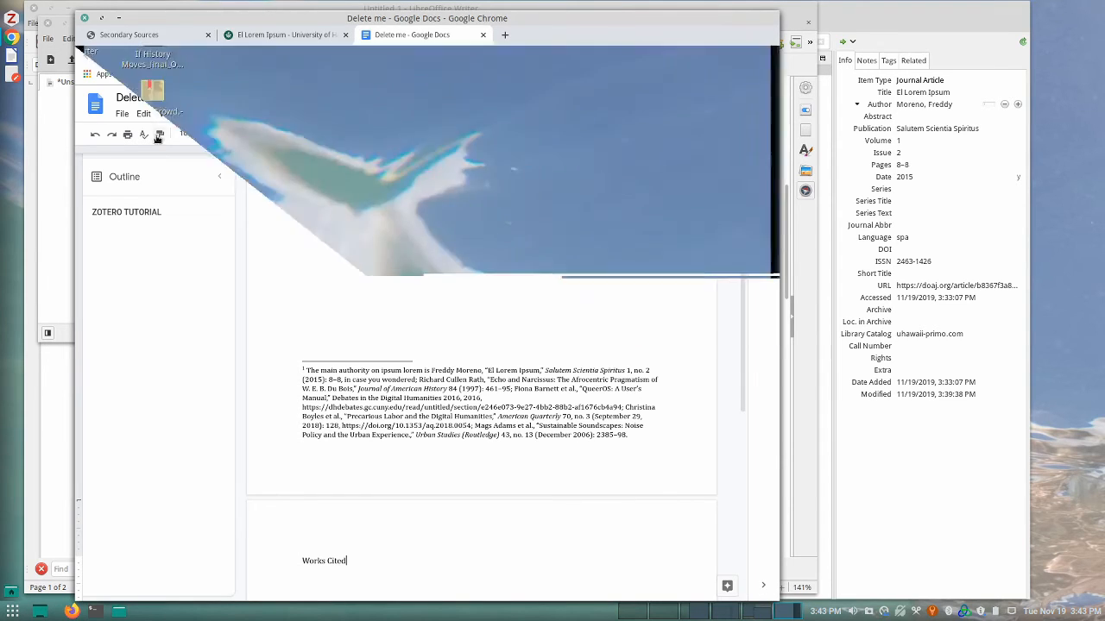
click(241, 134)
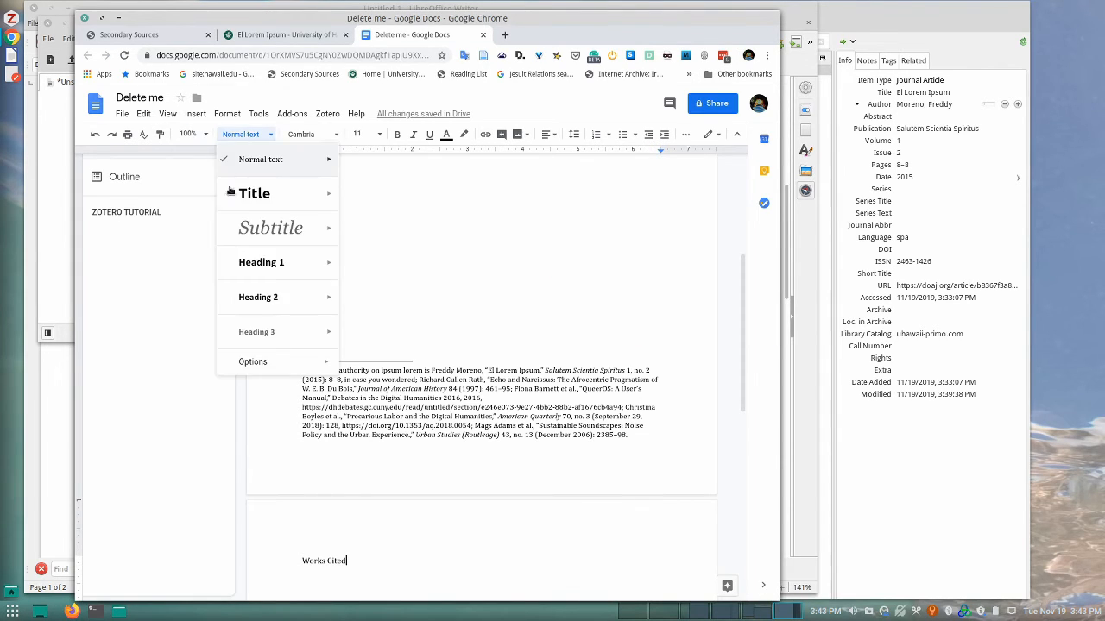
click(266, 297)
key(Return)
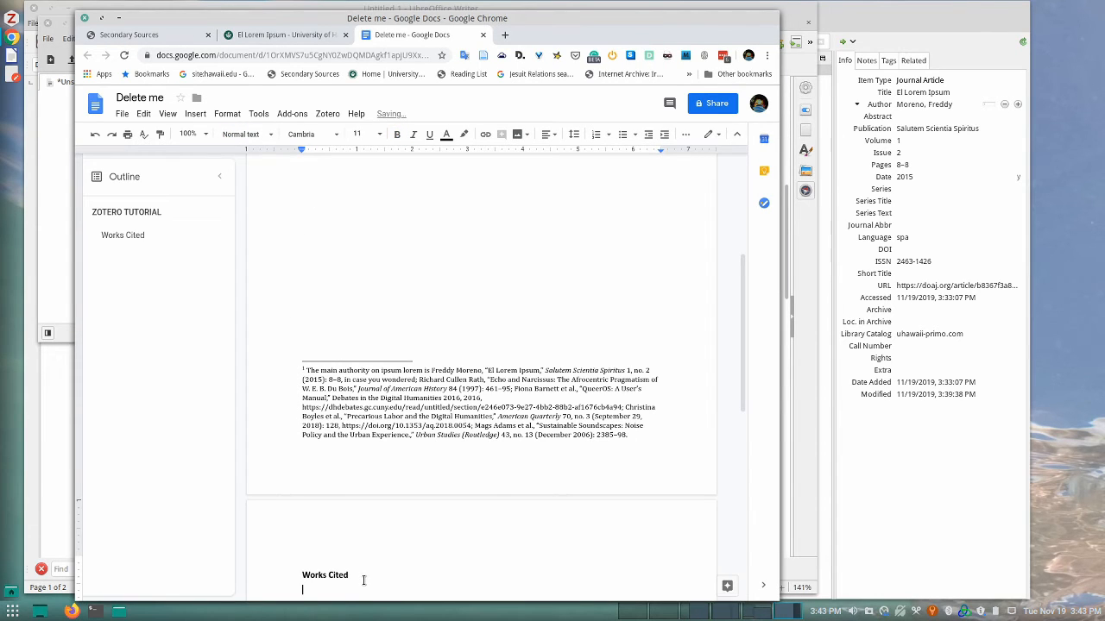
Step: Insert the Zotero bibliography under Works Cited and compare its entries with the sources in the footnote
click(327, 113)
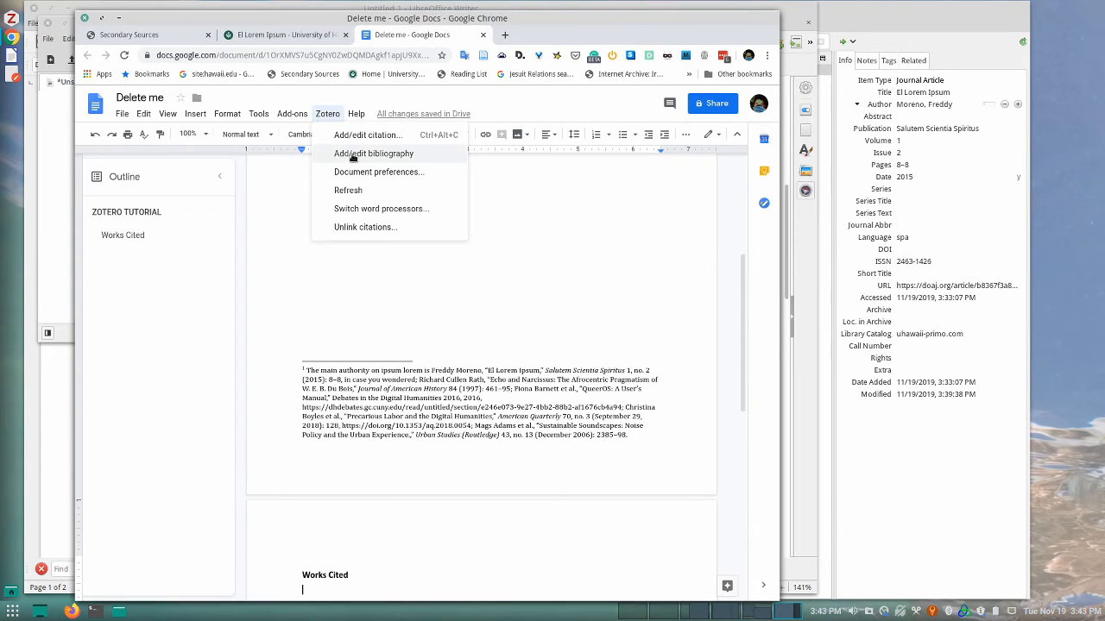
click(352, 155)
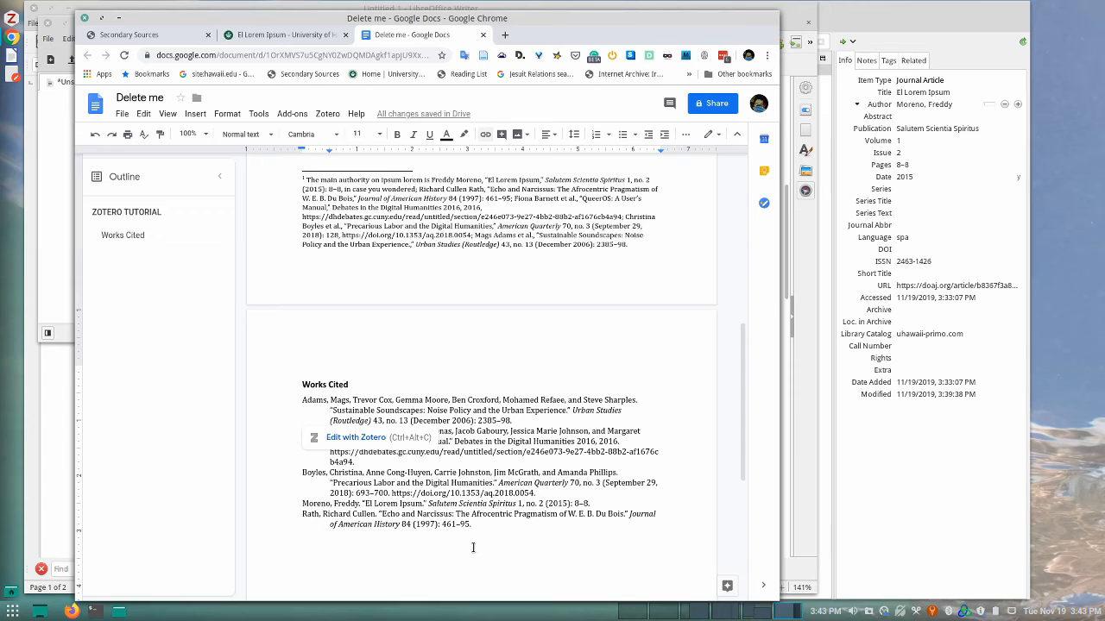
scroll(473, 548, up, 10)
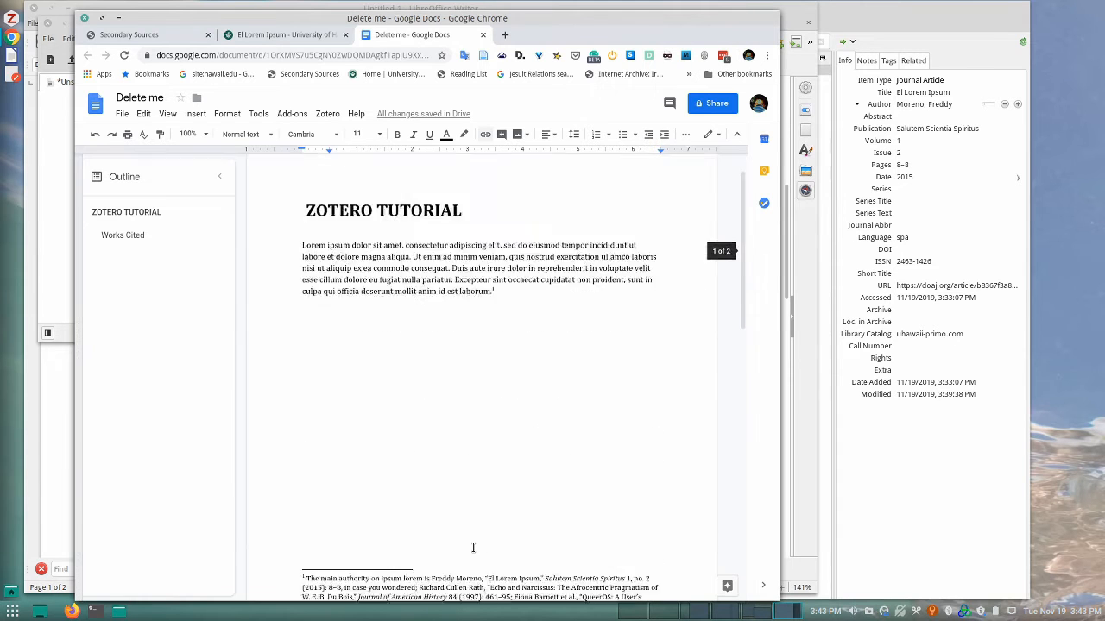
scroll(473, 548, down, 4)
scroll(473, 548, down, 1)
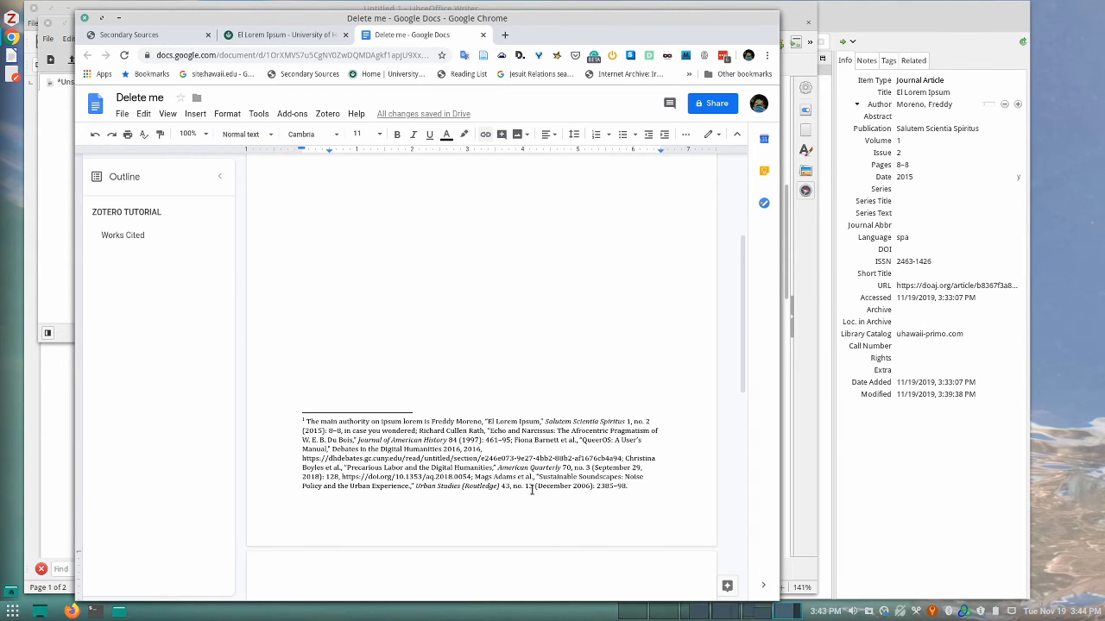
scroll(645, 490, down, 1)
scroll(645, 489, down, 2)
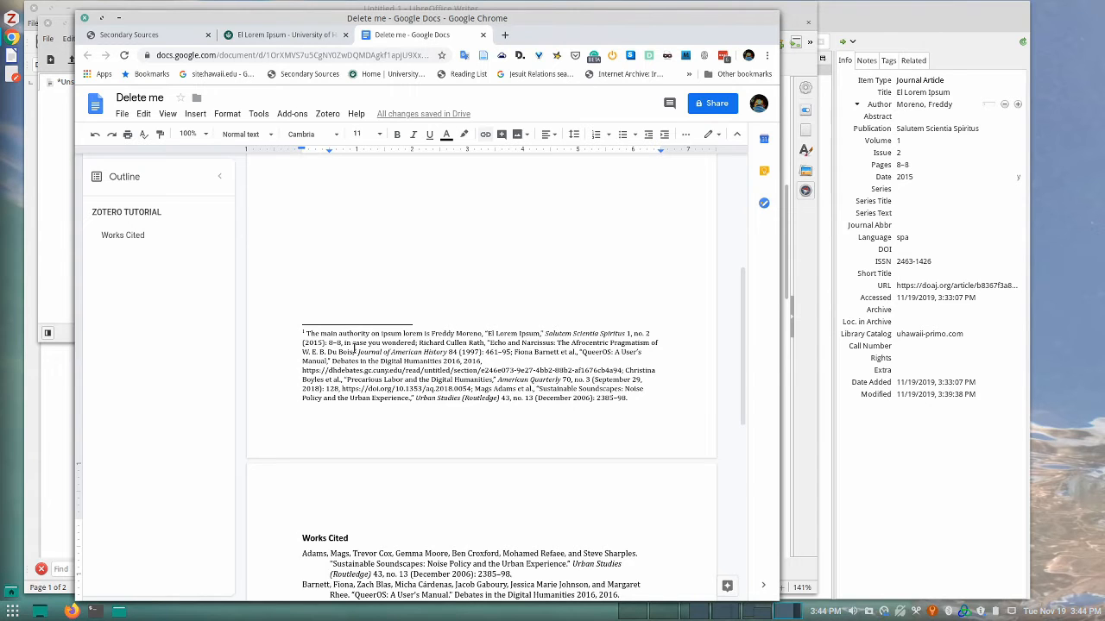
scroll(354, 347, down, 9)
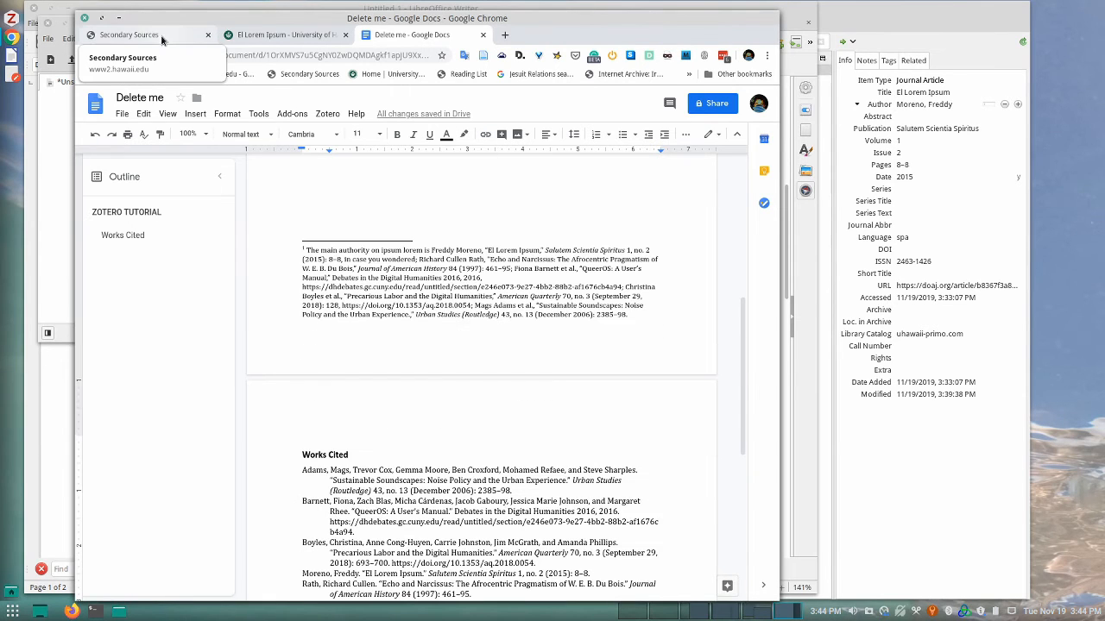
Step: Switch to Zotero, copy El Lorem Ipsum to the clipboard in Notes output mode, and paste it into the text editor
click(12, 18)
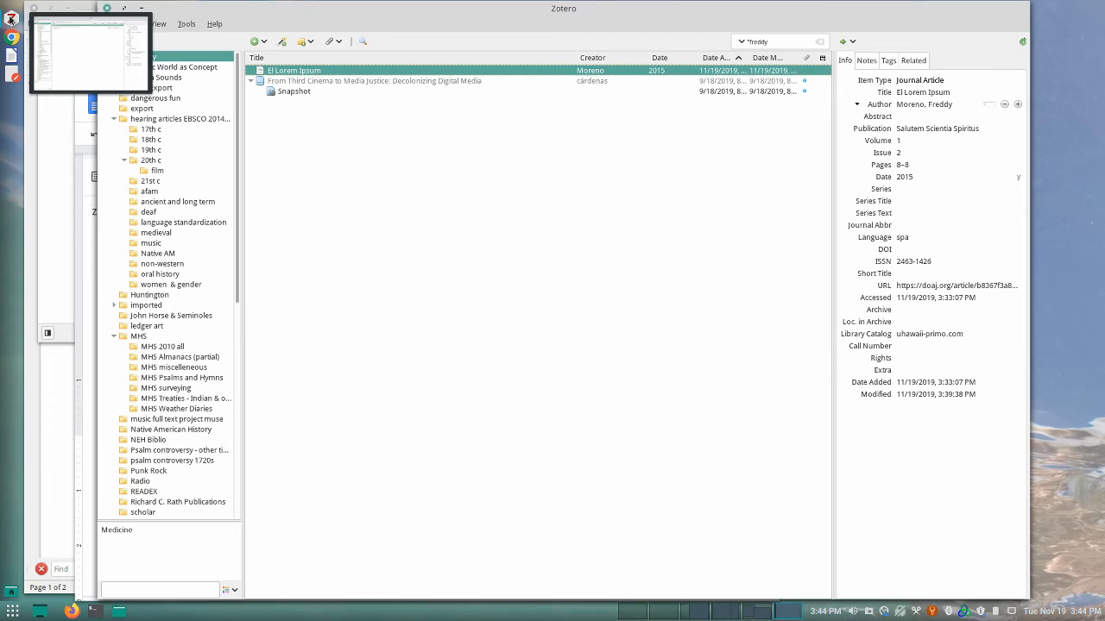
right_click(298, 74)
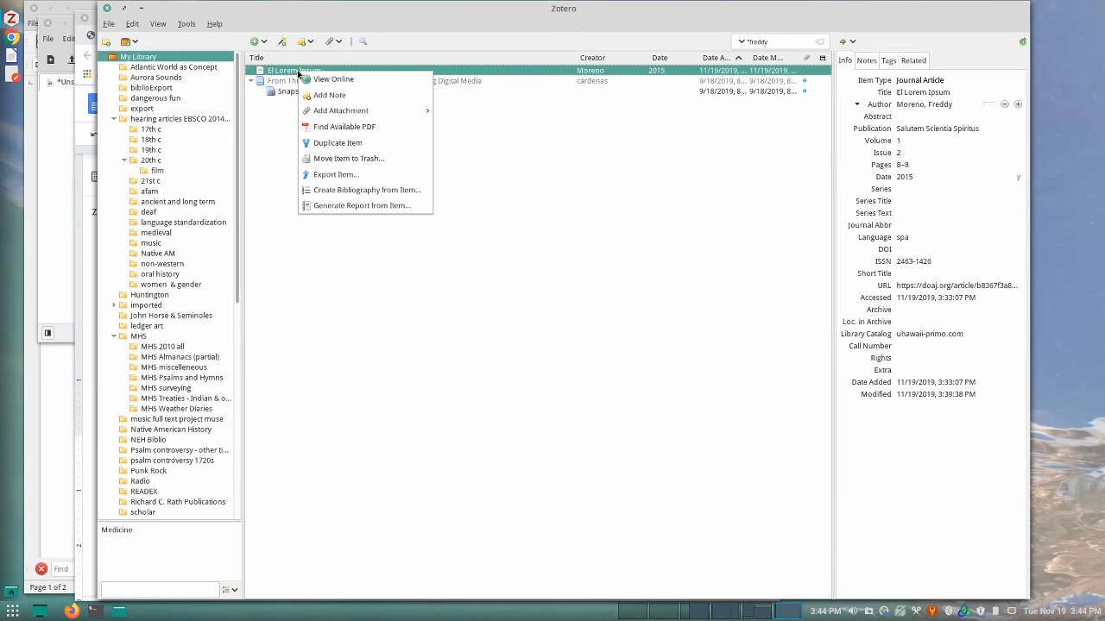
click(355, 189)
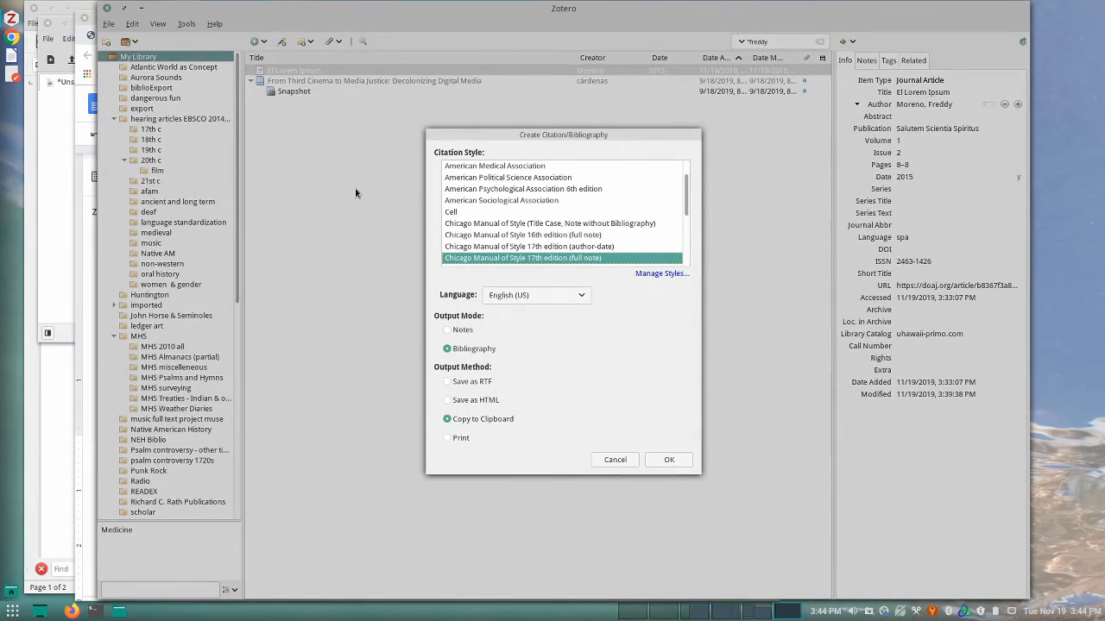
click(463, 333)
click(667, 462)
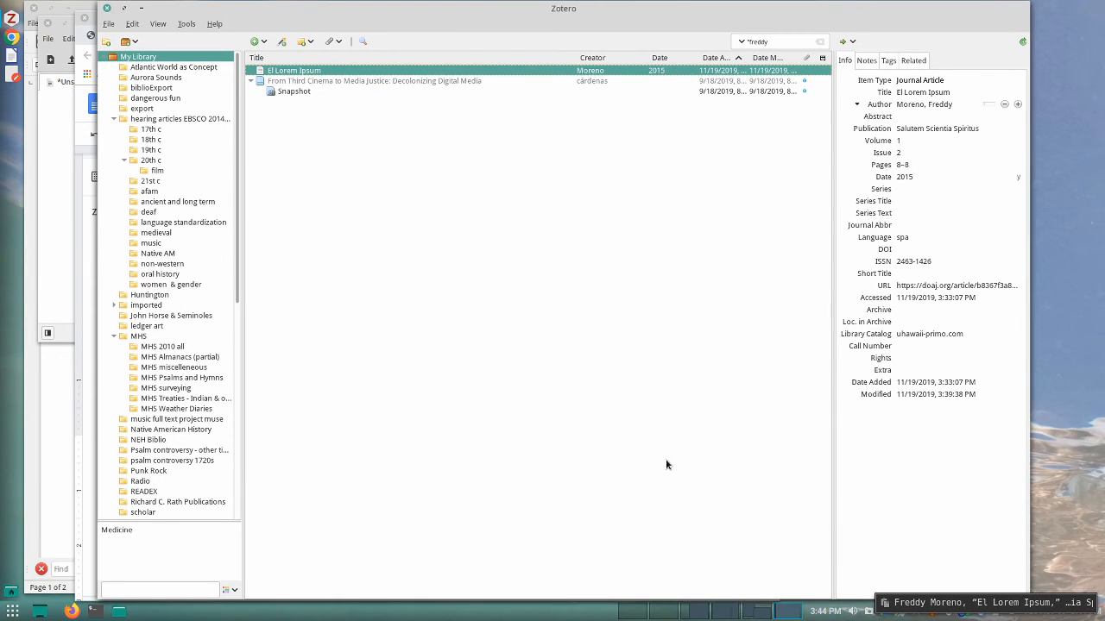
click(14, 76)
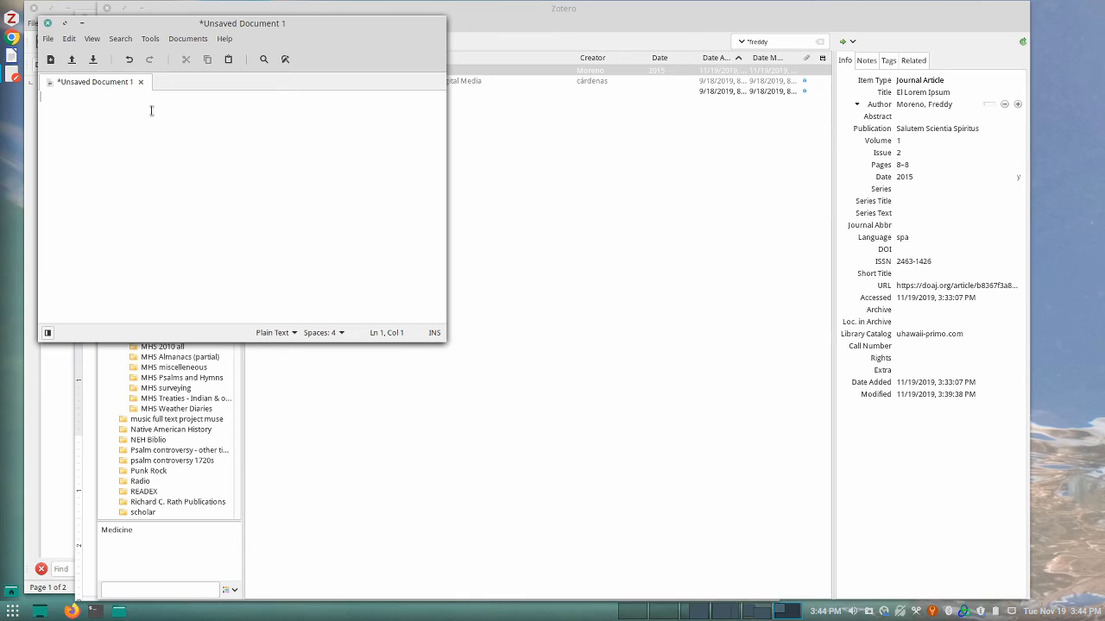
key(ctrl+v)
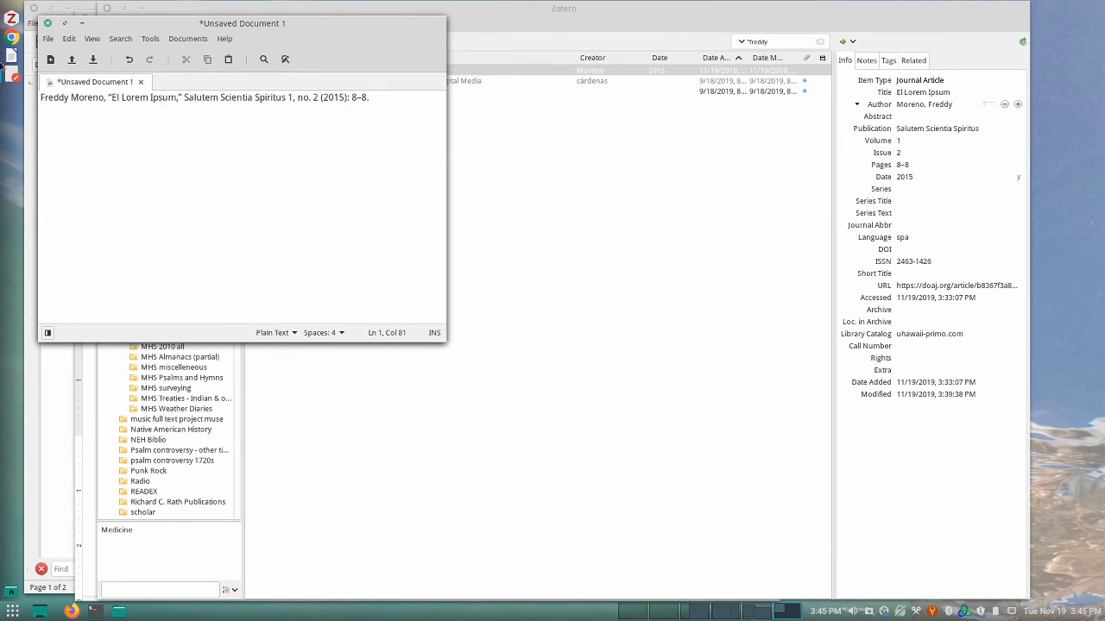
Step: Clear the Zotero search, copy the citation of "Renewing Inequality and Mapping Inequality", and paste it below the first one in the text editor
click(12, 18)
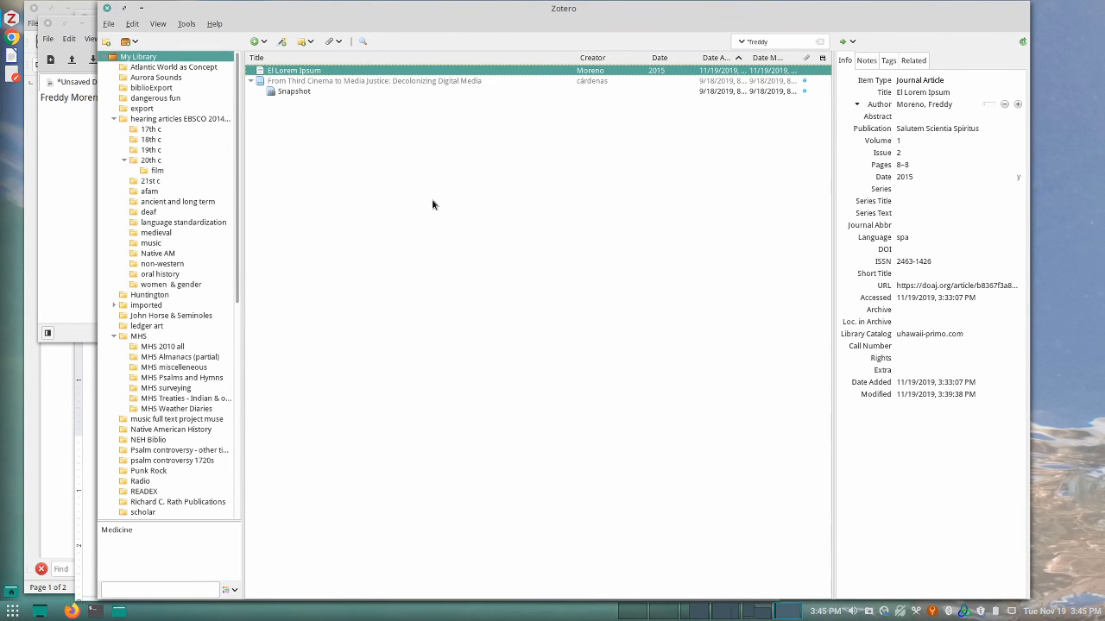
key(Escape)
click(296, 102)
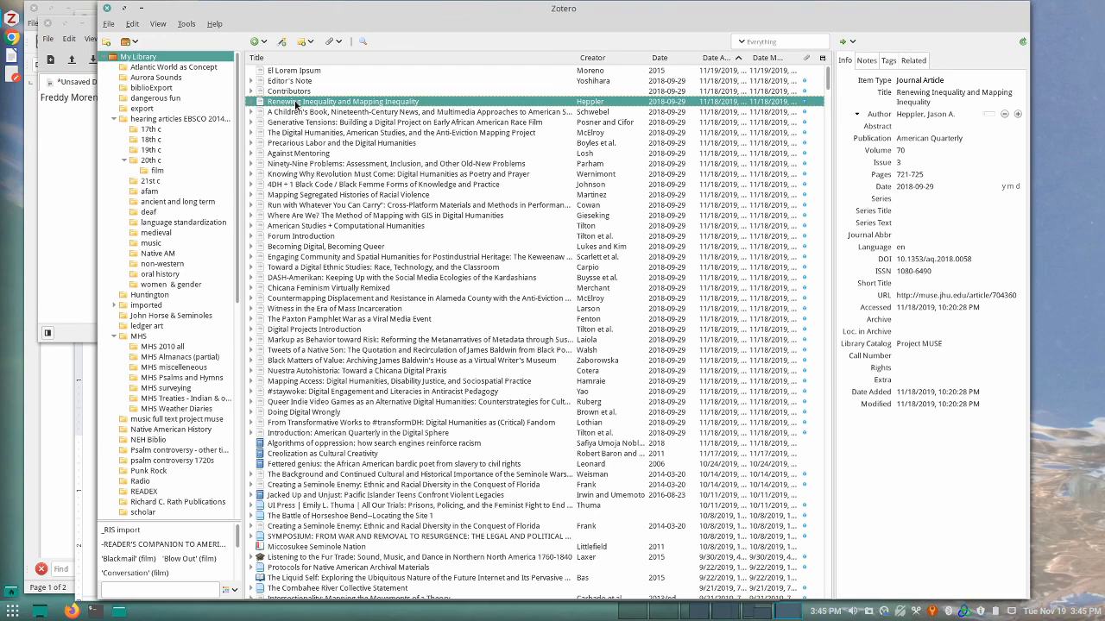
key(ctrl+shift+a)
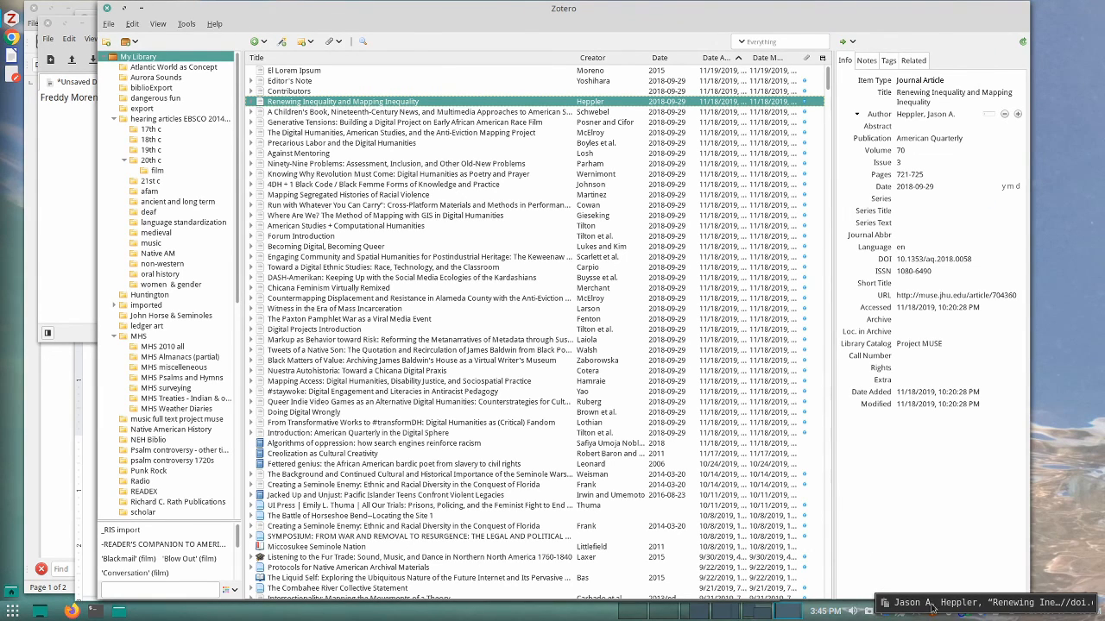
click(9, 76)
key(Return)
key(Return)
text(Jason A. Heppler, "Renewing Inequality and Mapping Inequality," American Quarterly 70, no. 3 (September 29, 2018): 721–25, https://doi.org/10.1353/aq.2018.0058.)
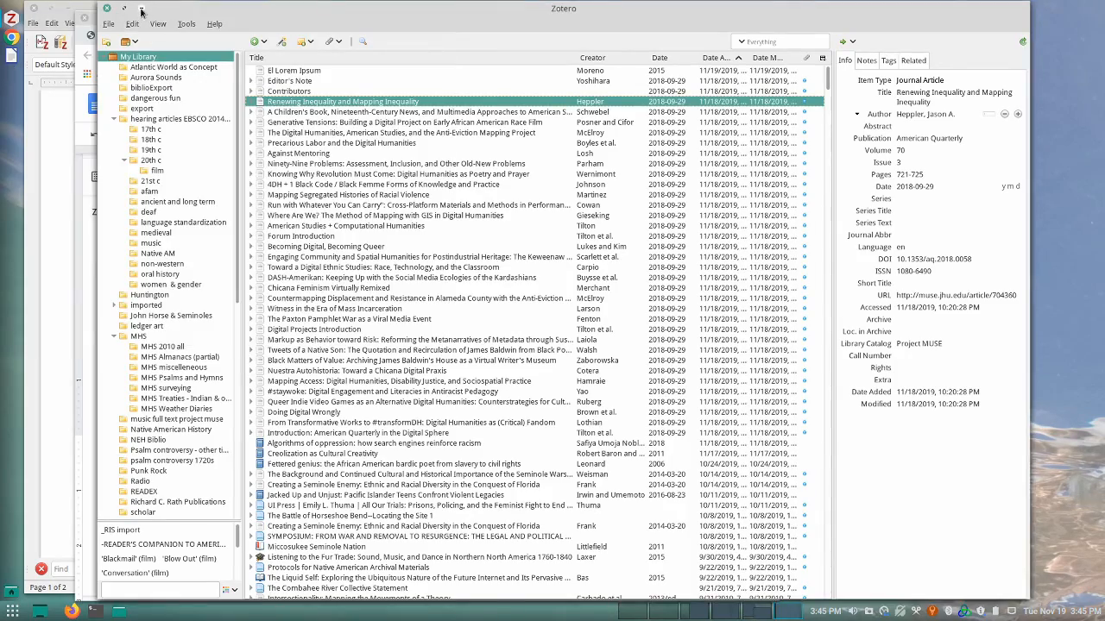
Step: Minimize the Zotero and Google Docs windows and return to the LibreOffice Writer document
click(142, 8)
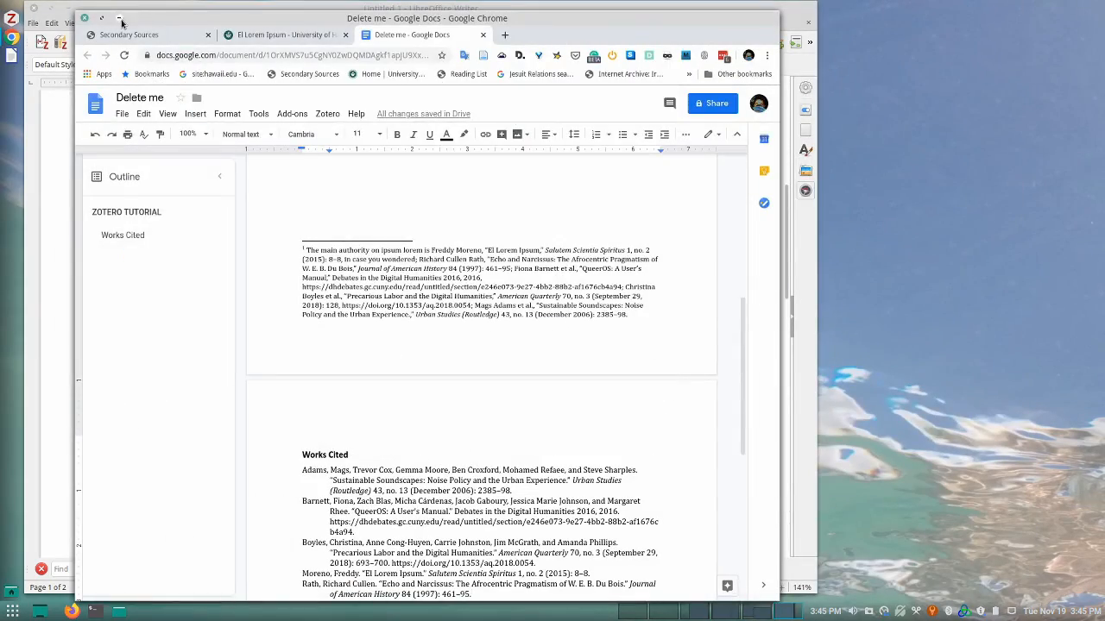
click(118, 17)
click(315, 278)
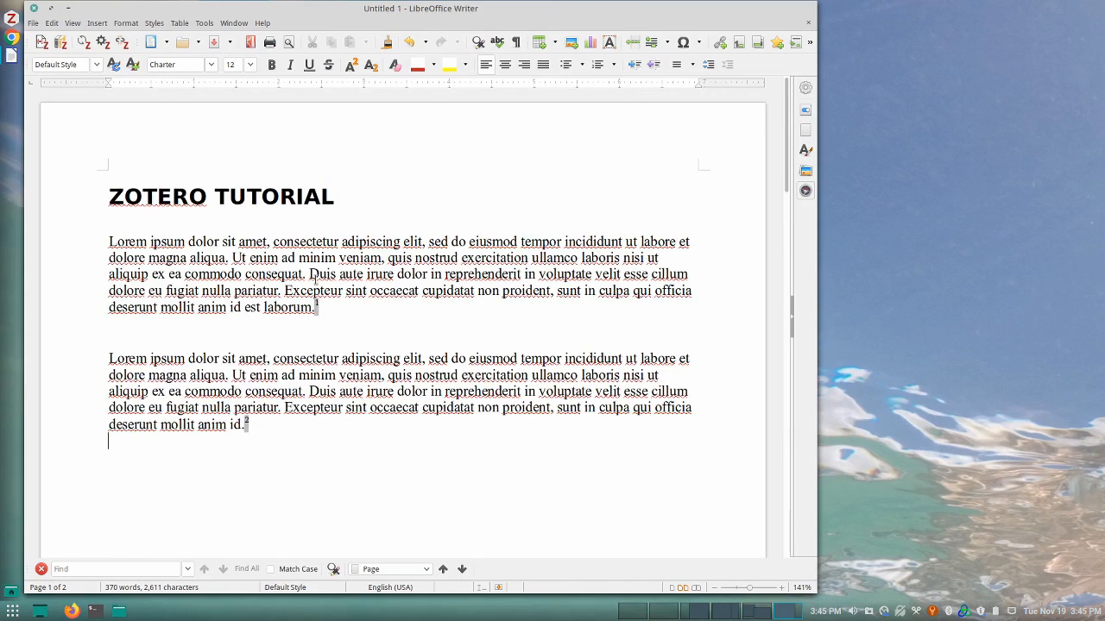